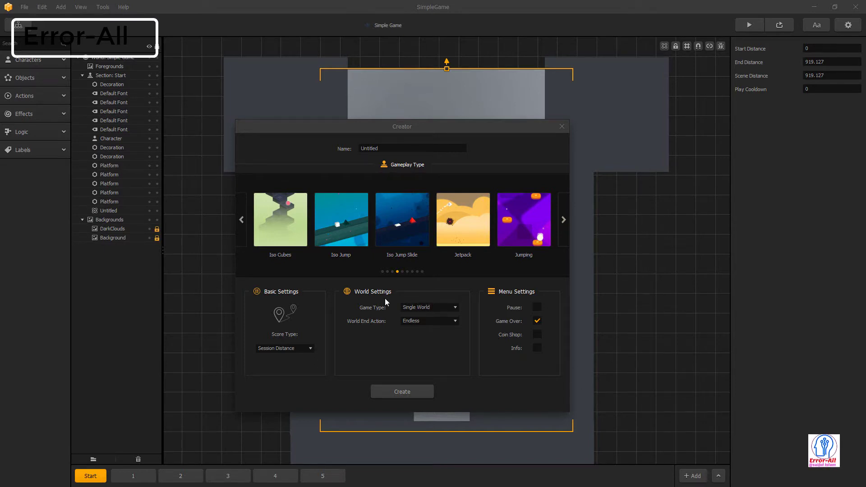
- Create a new game from the Iso Jump gameplay template in the Creator carousel
double_click(336, 234)
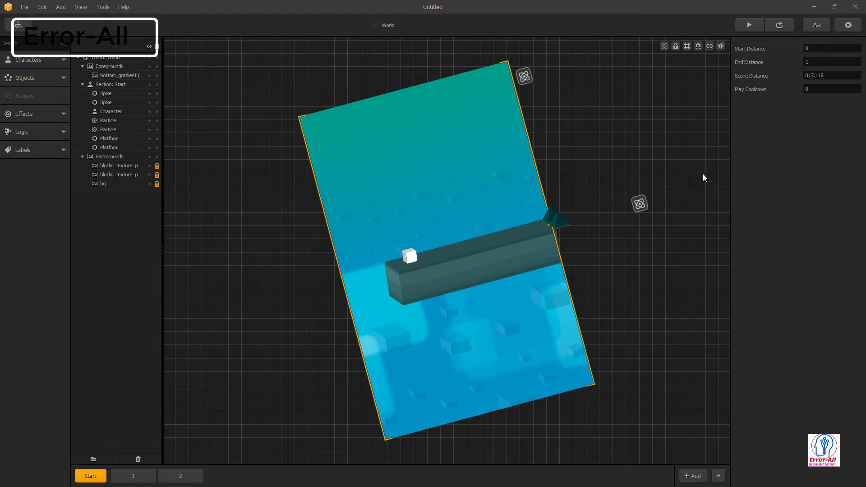
- Playtest Iso Jump past the OpenAL error, through game over and a restart, then close the preview
click(750, 24)
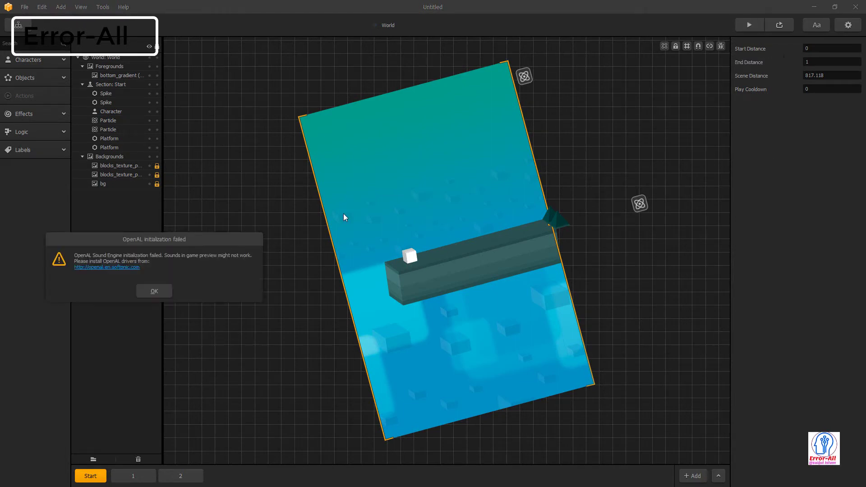
click(153, 291)
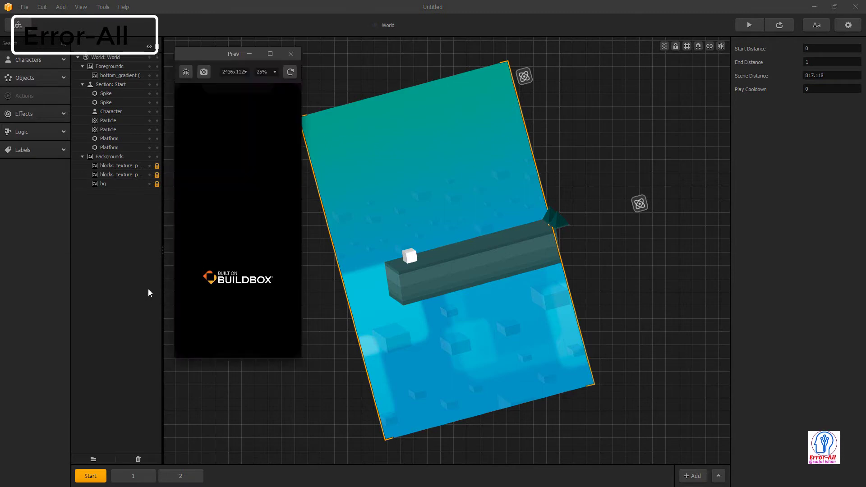
click(237, 287)
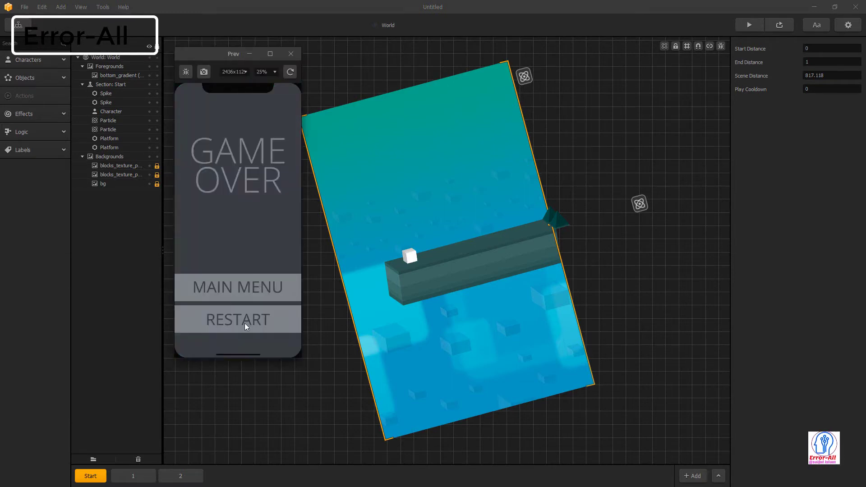
click(245, 323)
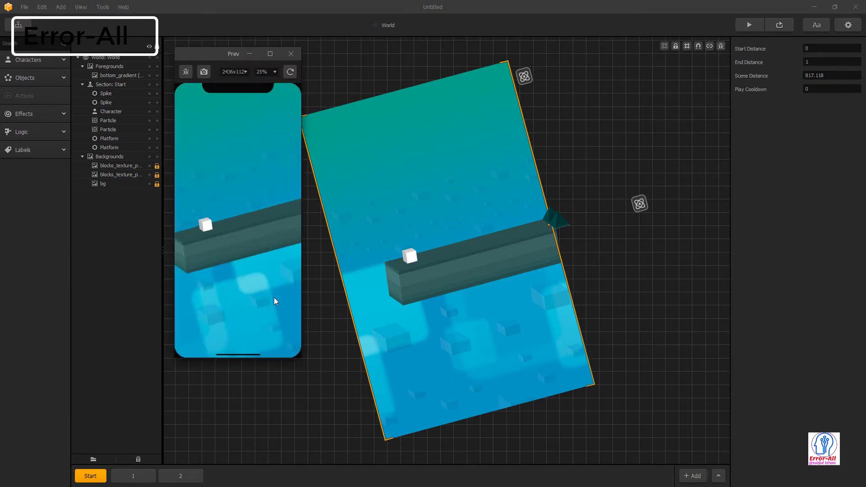
click(300, 265)
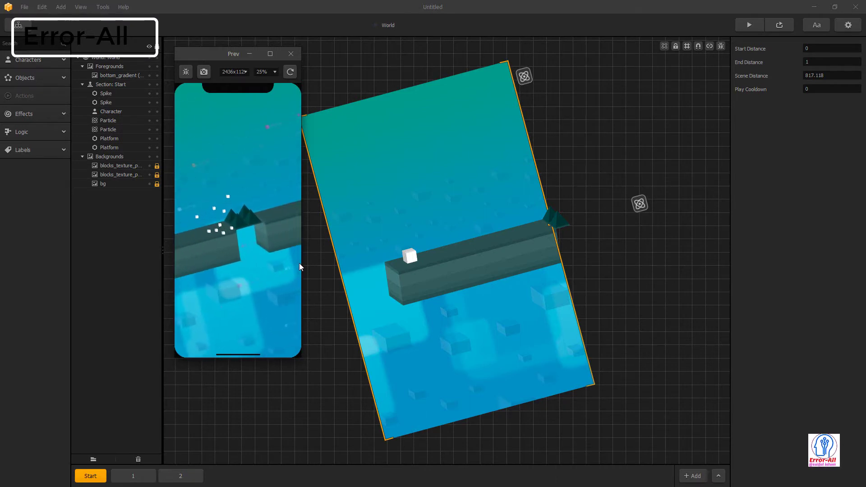
click(297, 55)
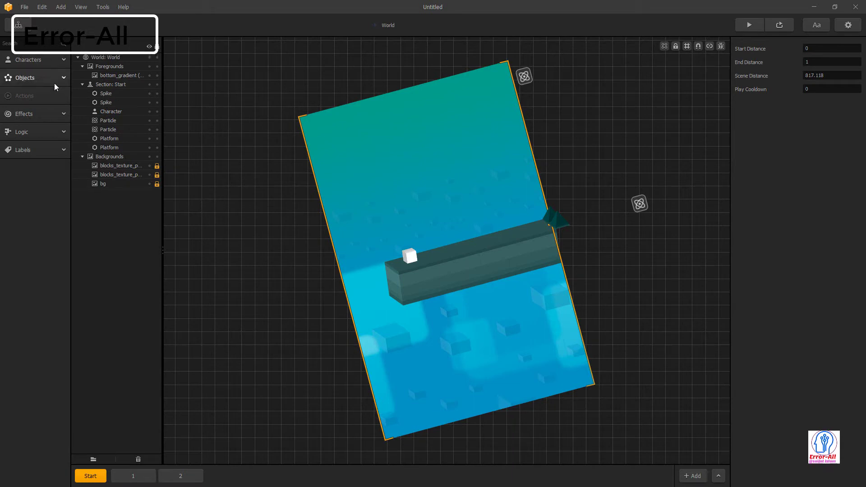
- Enlarge the white cube character by dragging its corner handle outward
click(56, 62)
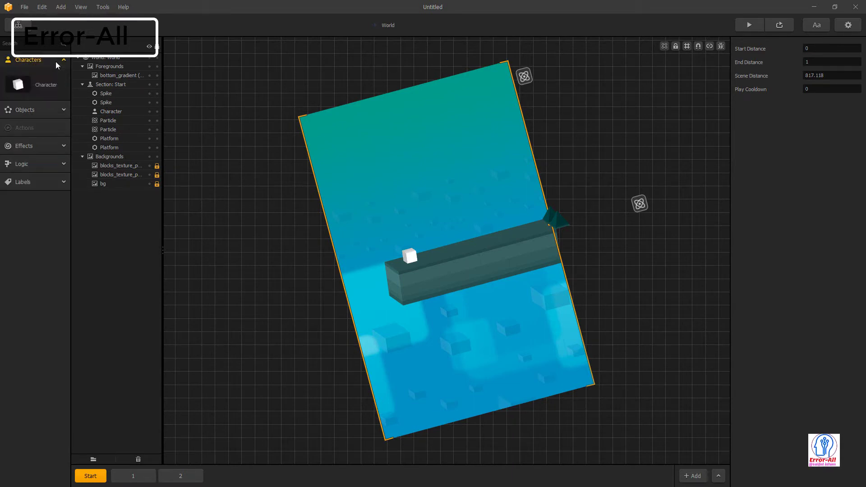
click(51, 109)
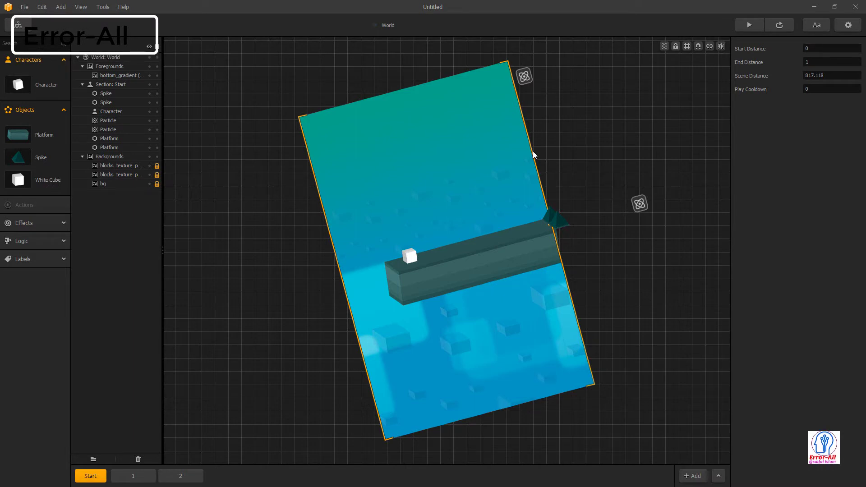
click(401, 254)
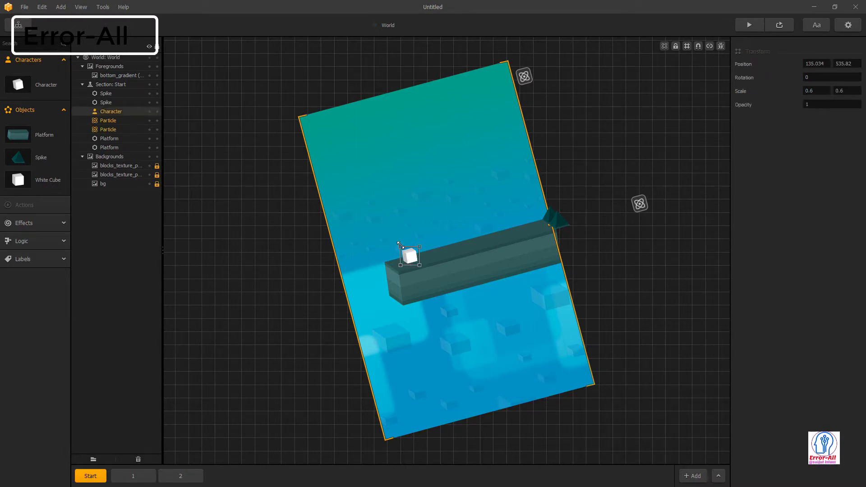
drag(401, 247, 375, 234)
click(478, 204)
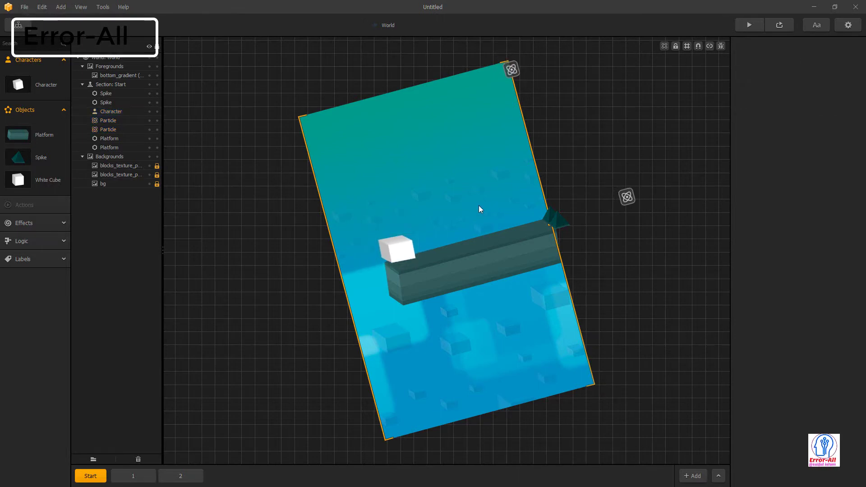
click(473, 245)
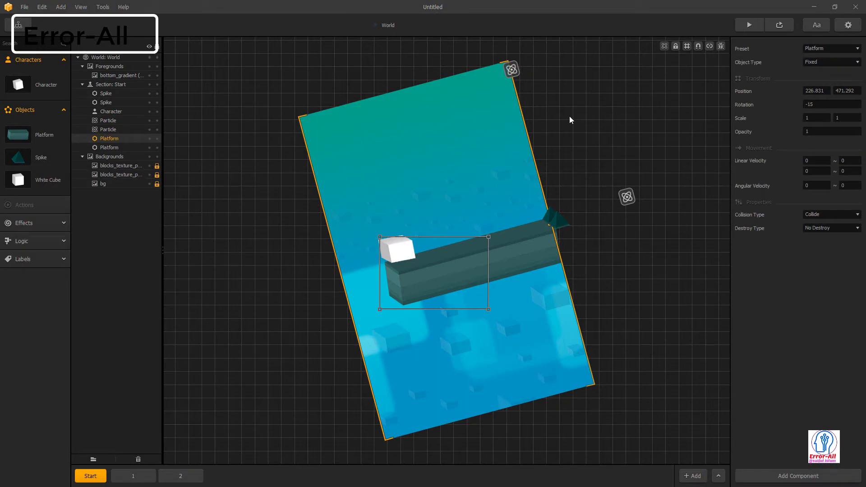
click(543, 120)
- Playtest the level with the bigger cube, jumping over spikes, then close the preview
click(749, 25)
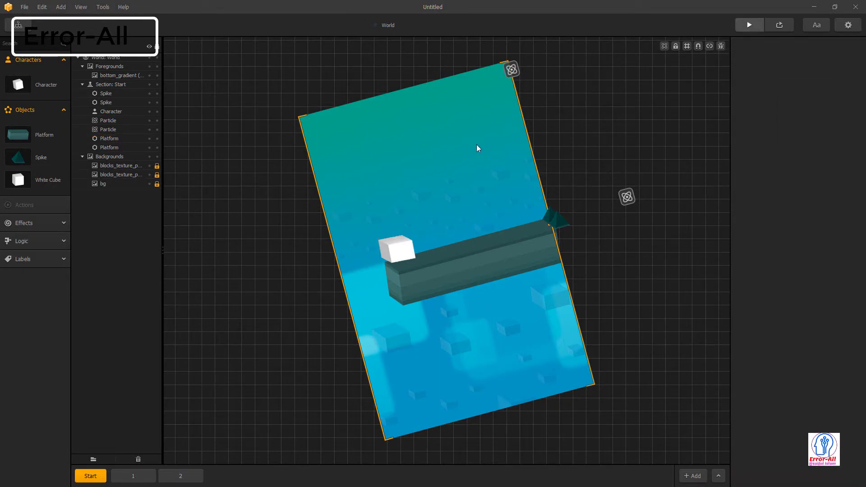
click(242, 305)
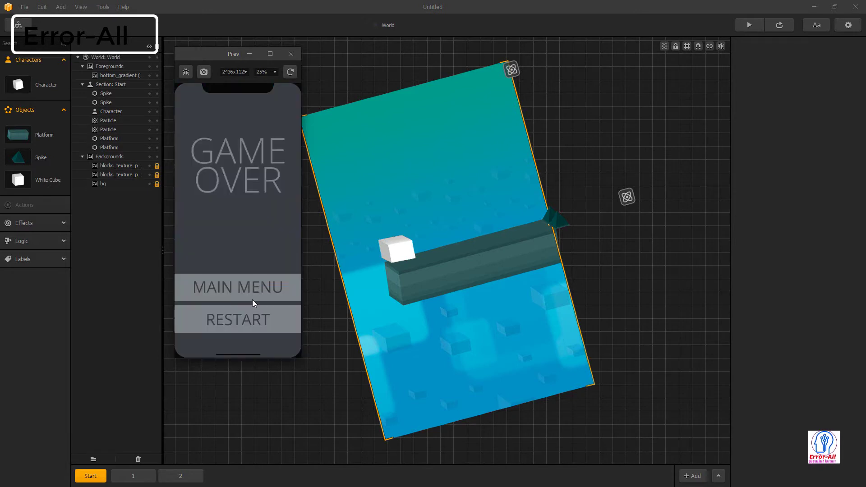
click(249, 323)
click(288, 280)
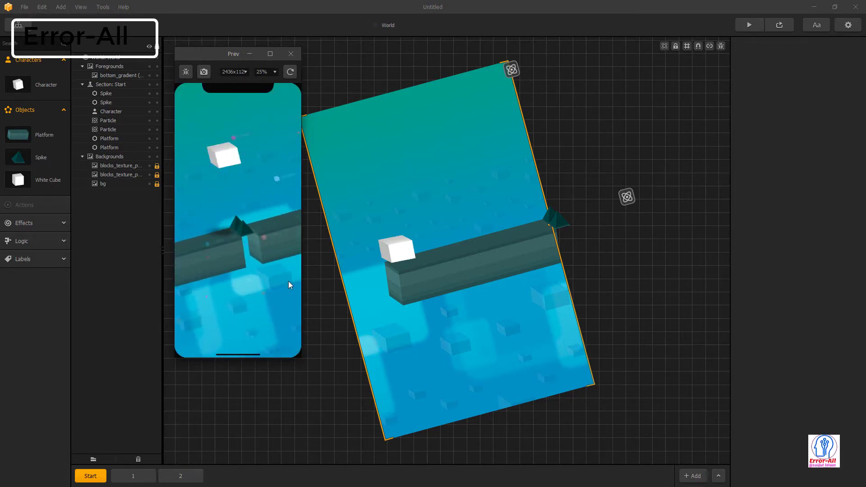
click(288, 281)
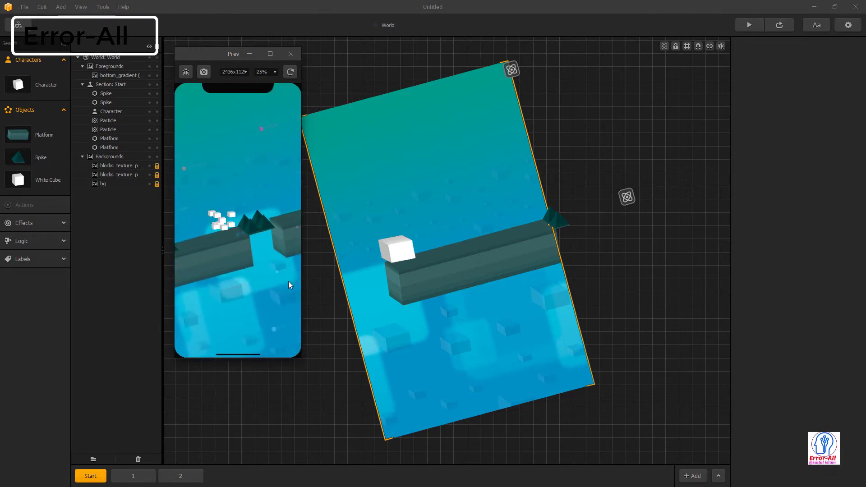
click(291, 53)
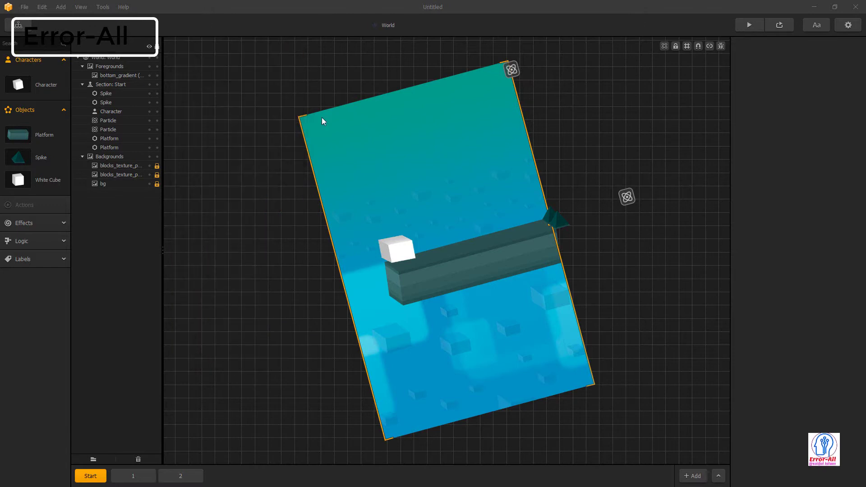
click(382, 243)
- Scale down the white cube character and the platform beneath it
drag(375, 234, 389, 243)
click(443, 269)
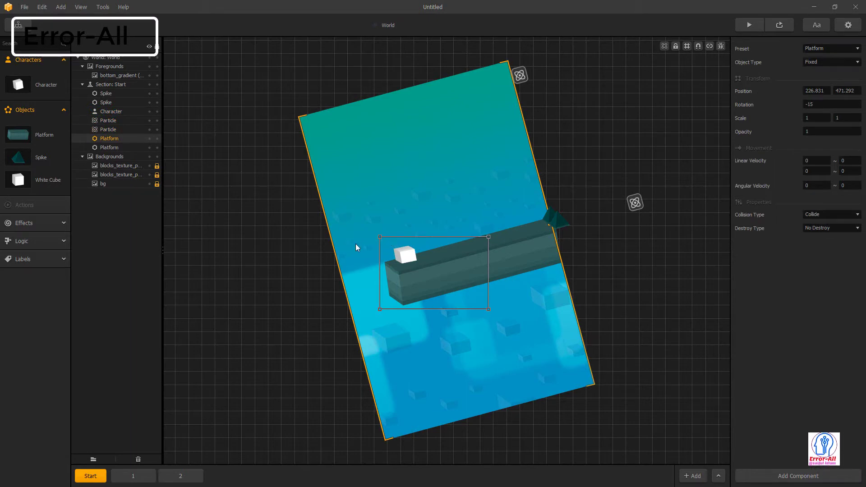
drag(375, 232, 400, 251)
click(397, 275)
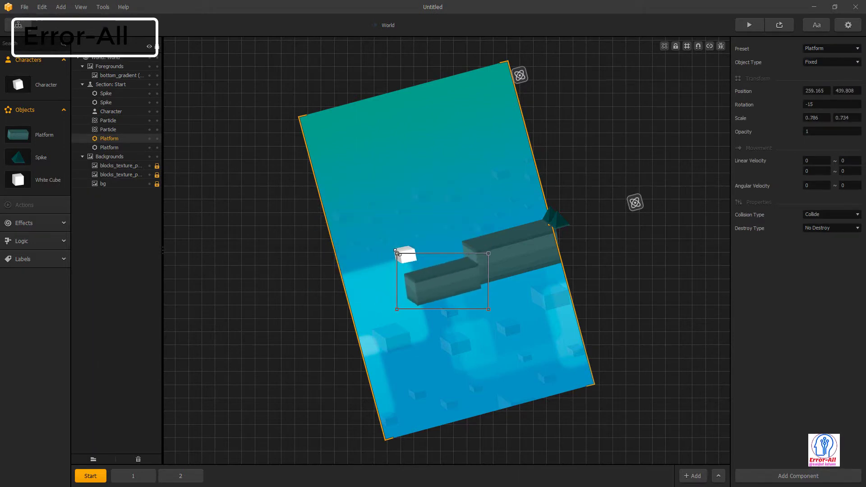
click(561, 209)
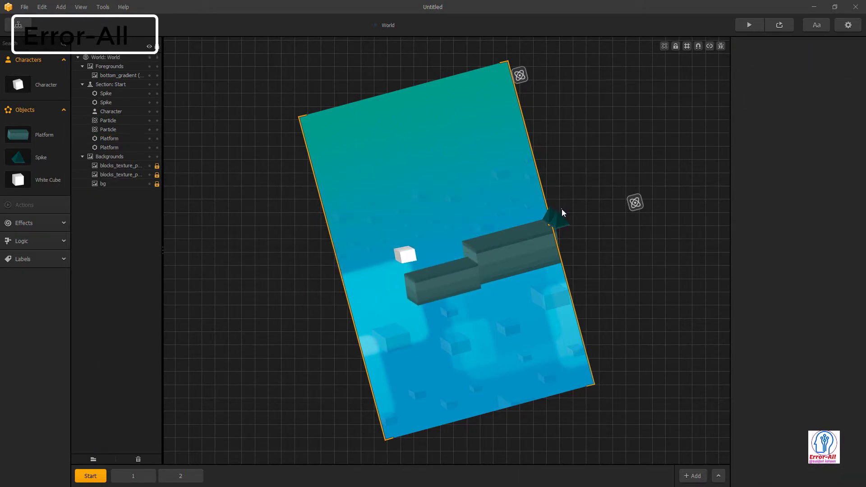
- Playtest the level with the smaller cube and platform, then close the preview
click(750, 26)
click(257, 281)
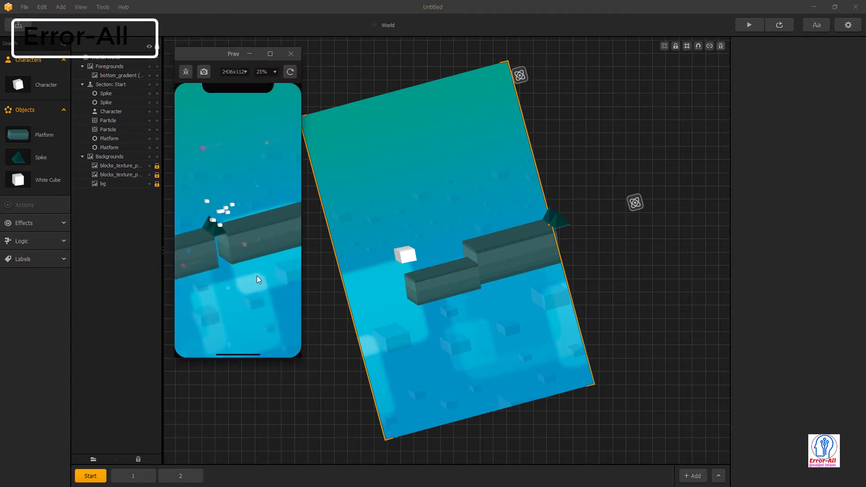
click(291, 54)
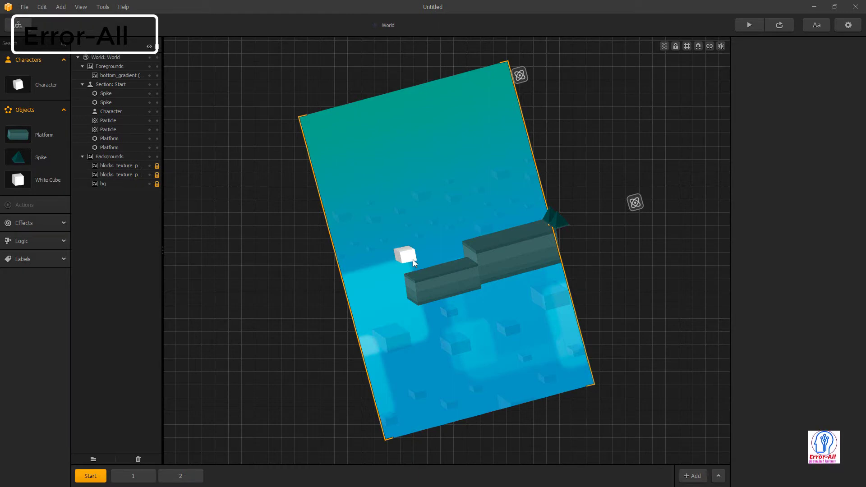
click(413, 259)
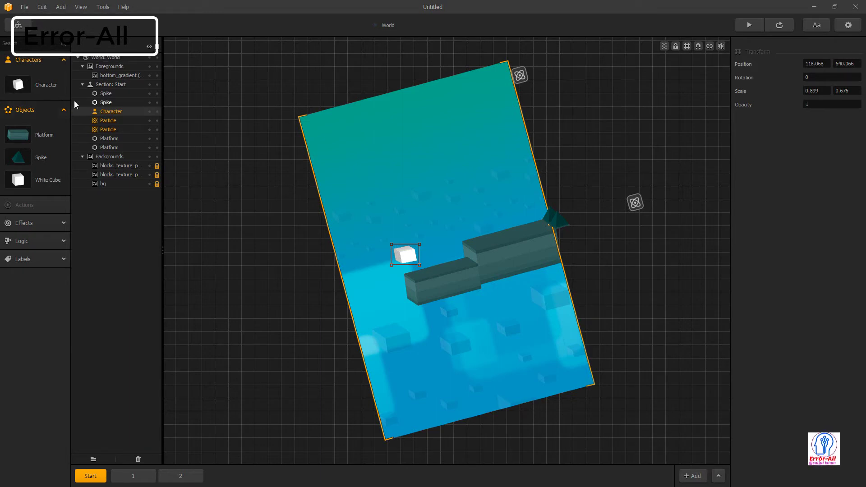
click(420, 289)
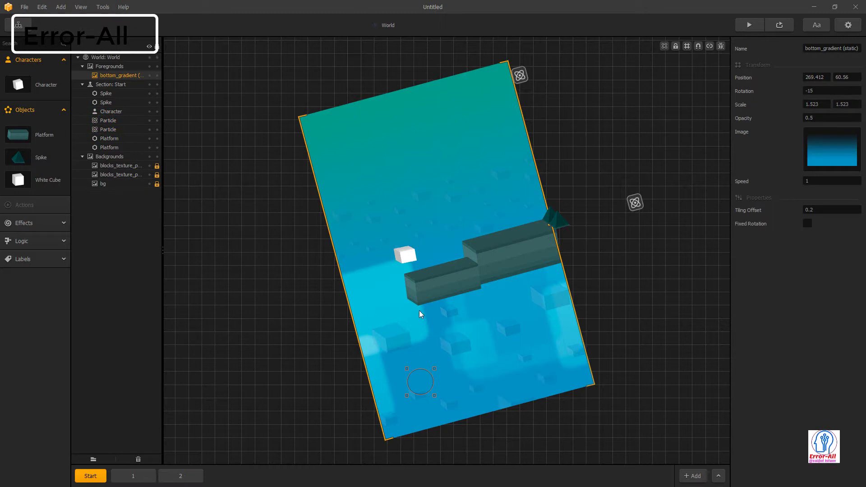
click(461, 280)
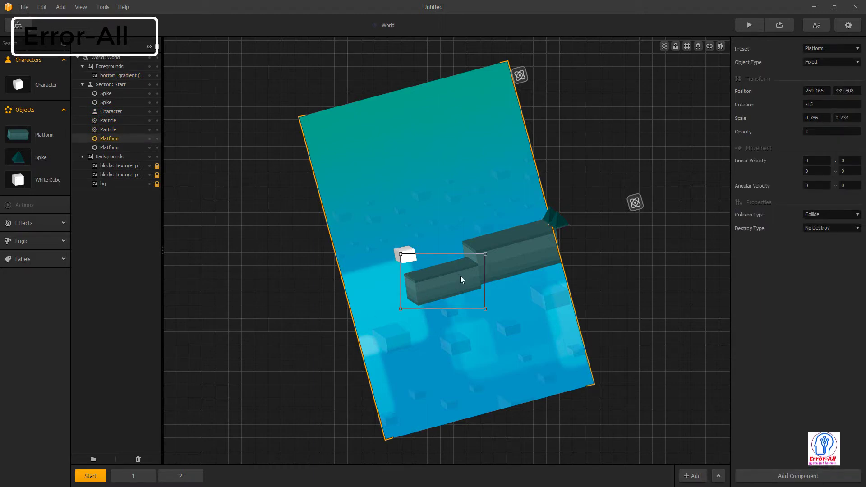
drag(401, 254, 373, 235)
click(542, 280)
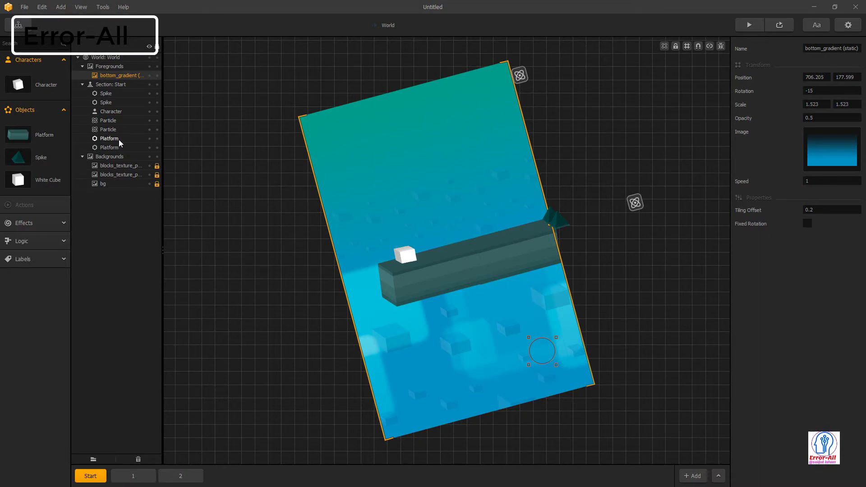
double_click(117, 157)
double_click(116, 156)
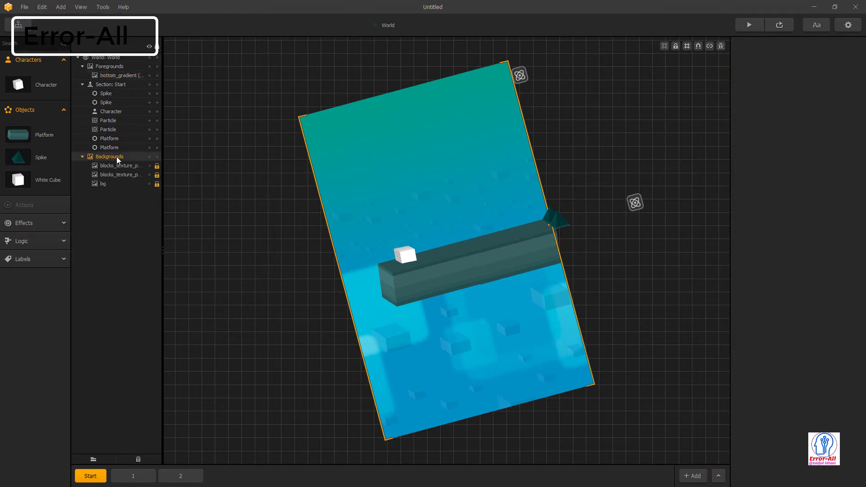
click(115, 165)
click(116, 176)
click(103, 184)
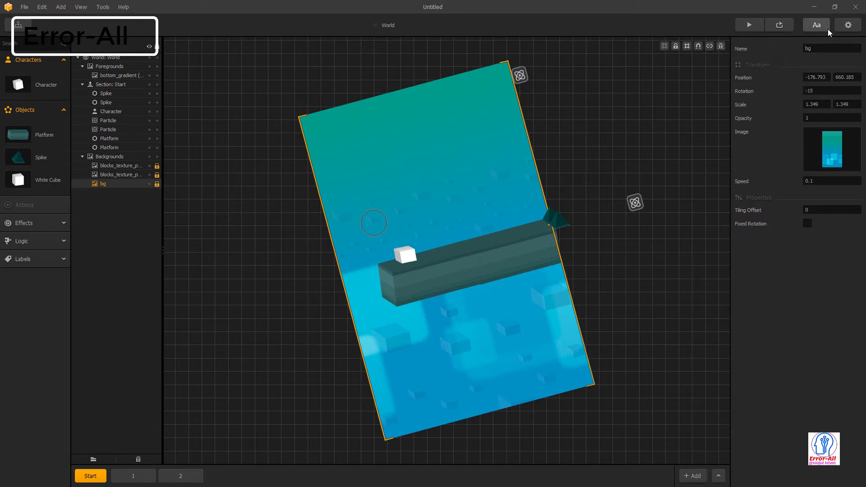
- In the project settings, replace the Full Game Name 'Untitled' with jumpoveron
click(848, 25)
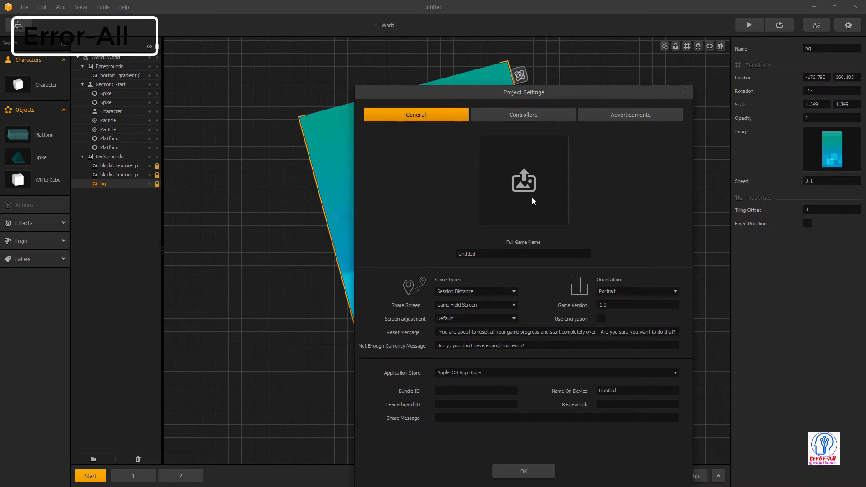
click(529, 254)
click(529, 255)
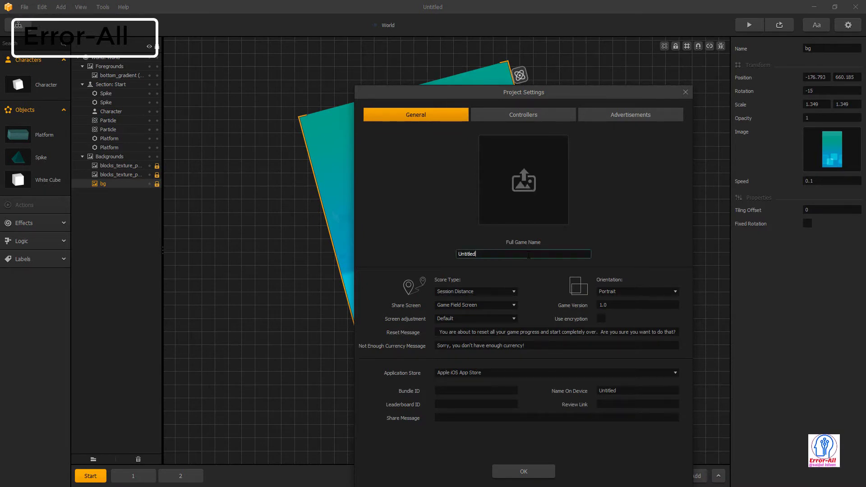
key(ctrl+a)
key(BackSpace)
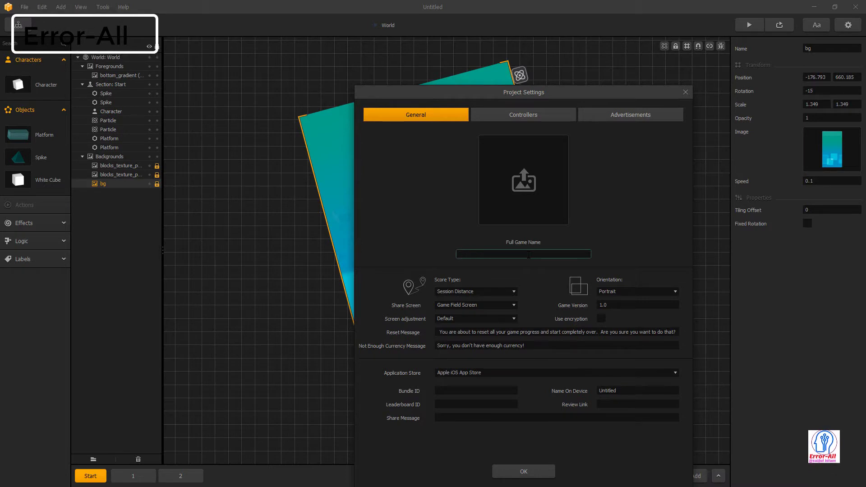
text(jumpove)
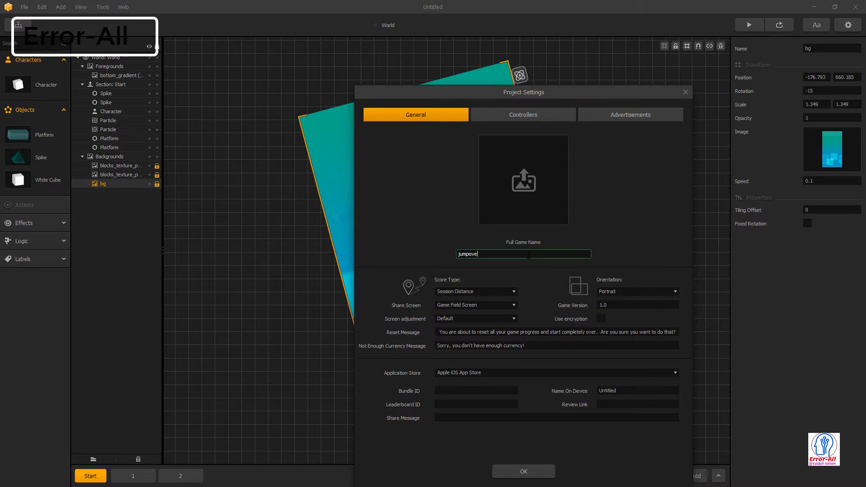
text(ron)
drag(529, 255, 430, 253)
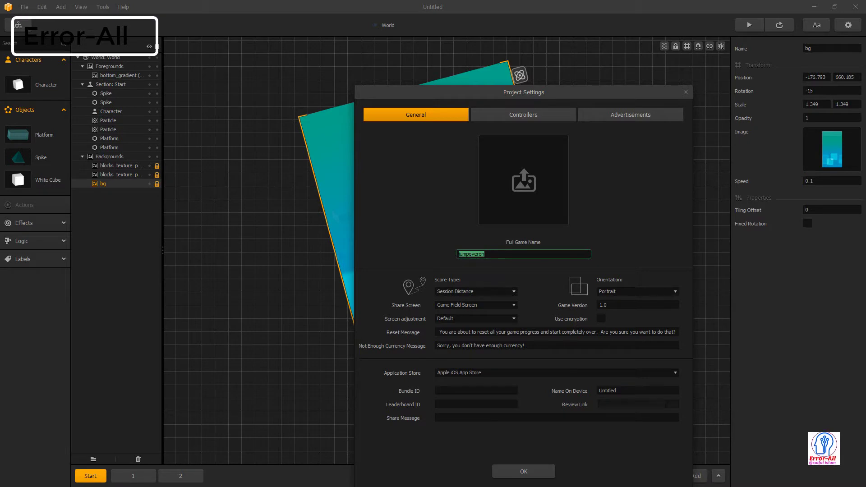
- Set the Application Store to Google Play Store and select the Untitled device name for replacement
click(616, 391)
double_click(607, 391)
click(625, 372)
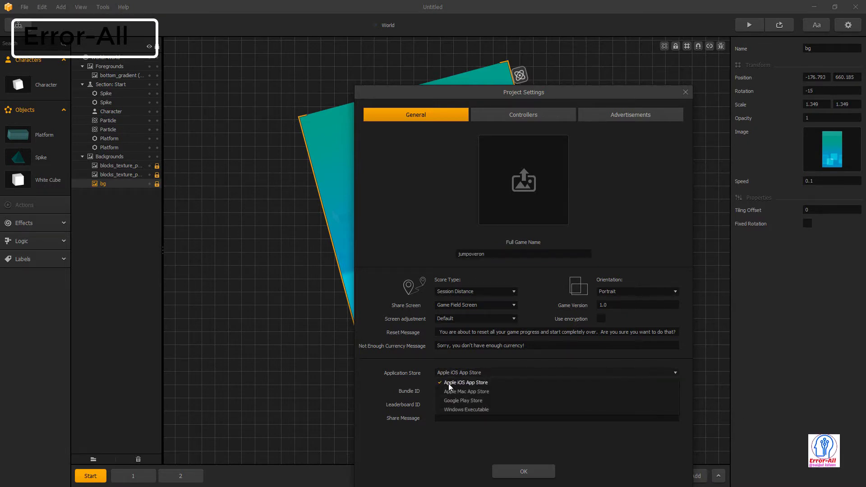
click(464, 401)
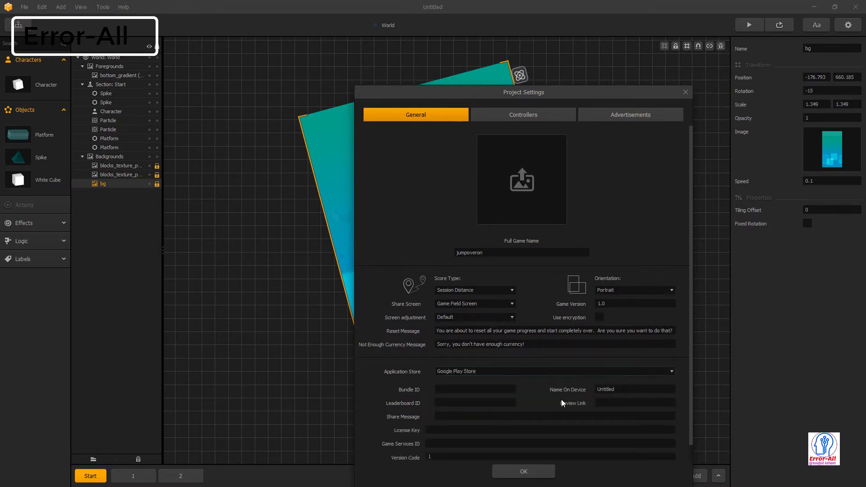
click(602, 373)
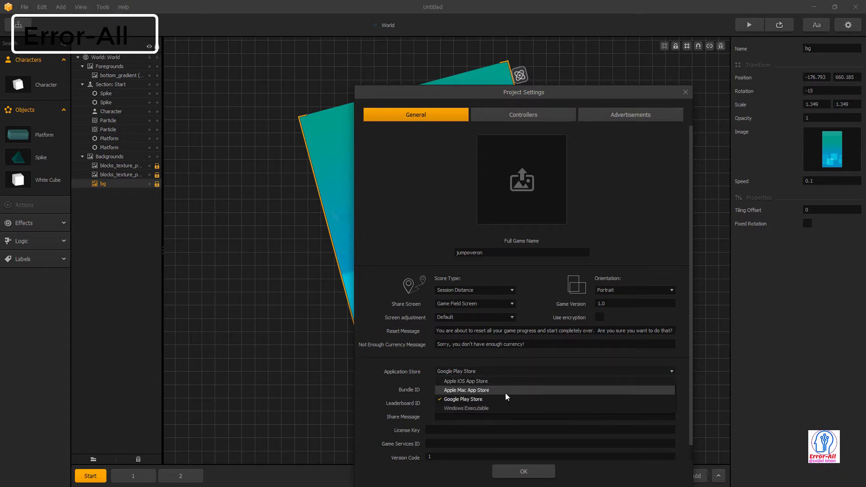
click(595, 373)
drag(615, 389, 585, 388)
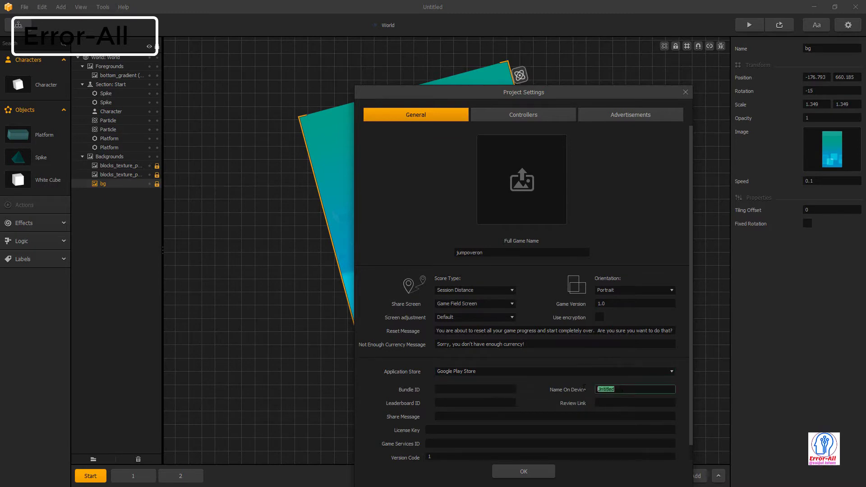
drag(486, 253, 439, 253)
key(ctrl+c)
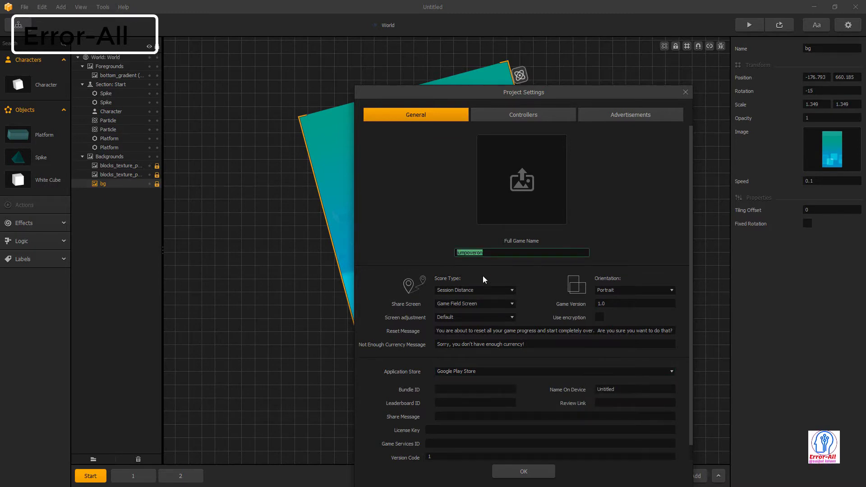
drag(651, 387, 534, 391)
- Paste jumpoveron as the Name On Device and enter a com-style Bundle ID
key(ctrl+v)
click(484, 386)
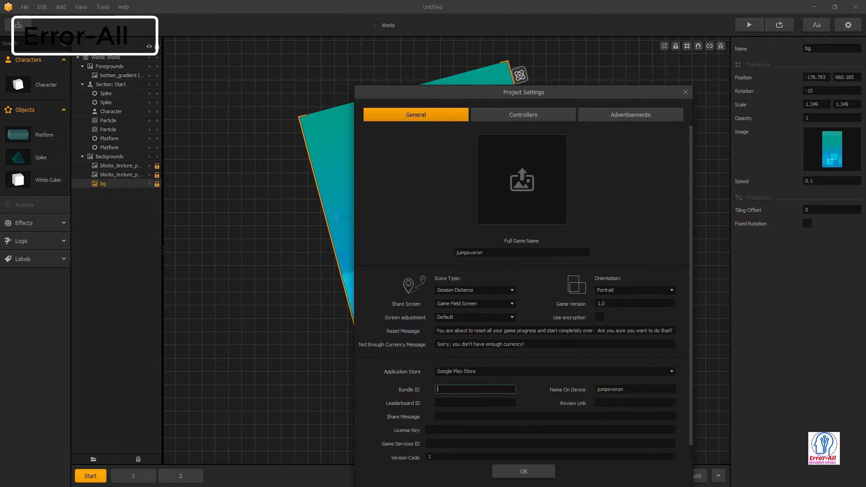
text(com)
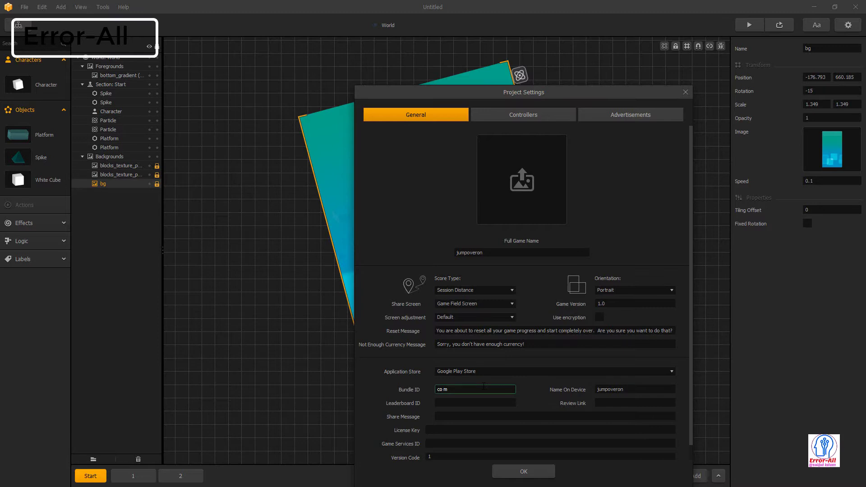
text(m)
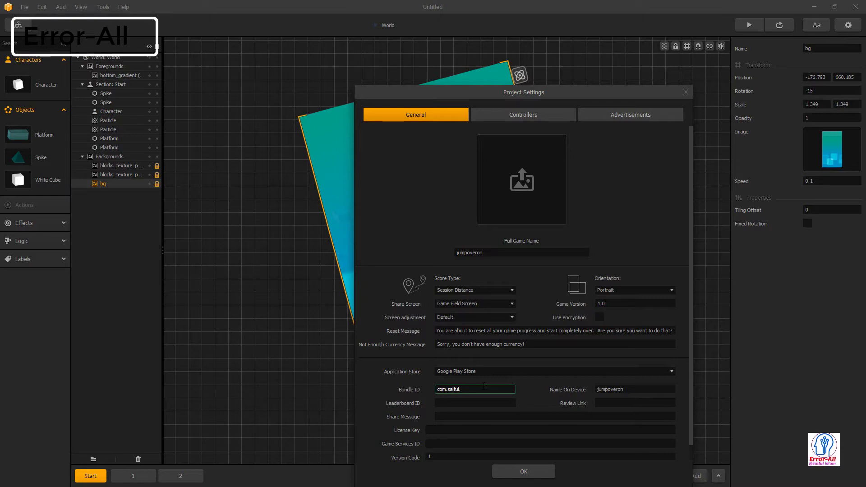
text(xyz)
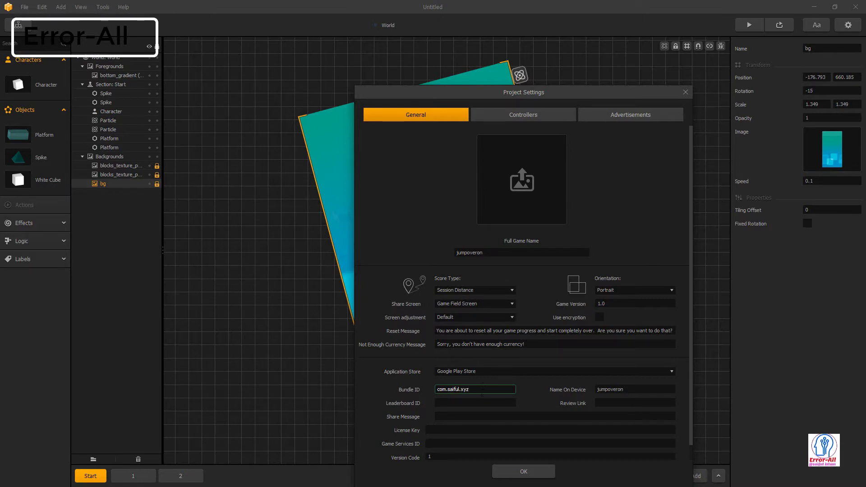
click(479, 403)
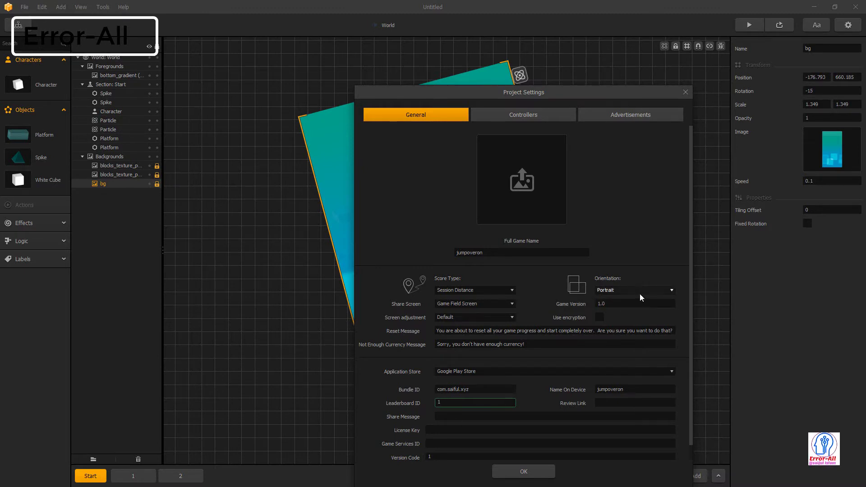
- Keep Portrait orientation, review the remaining fields and Advertisements tab, then confirm with OK
click(629, 293)
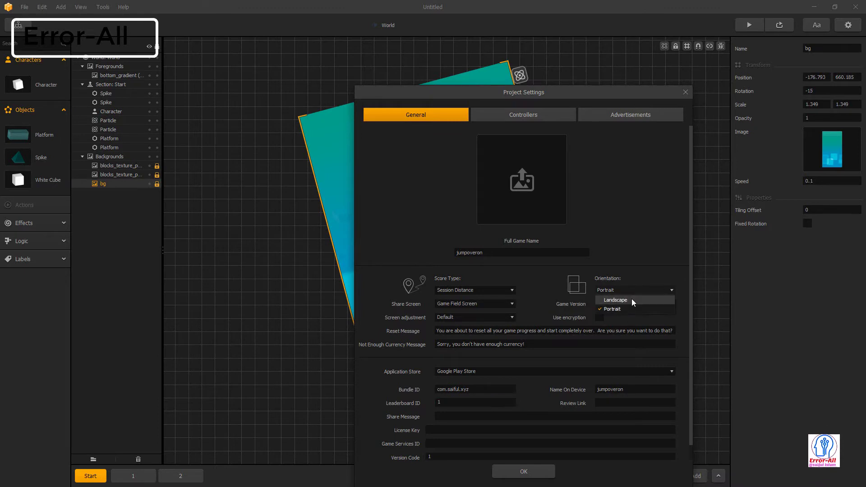
click(647, 291)
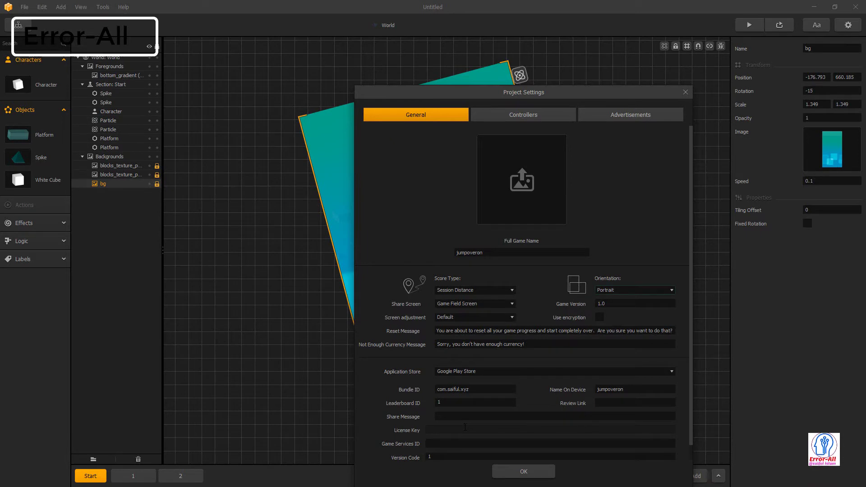
click(472, 413)
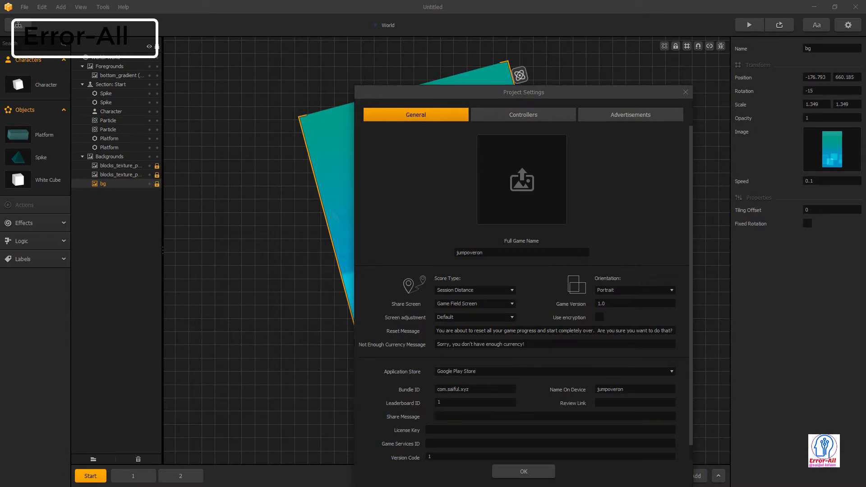
click(445, 415)
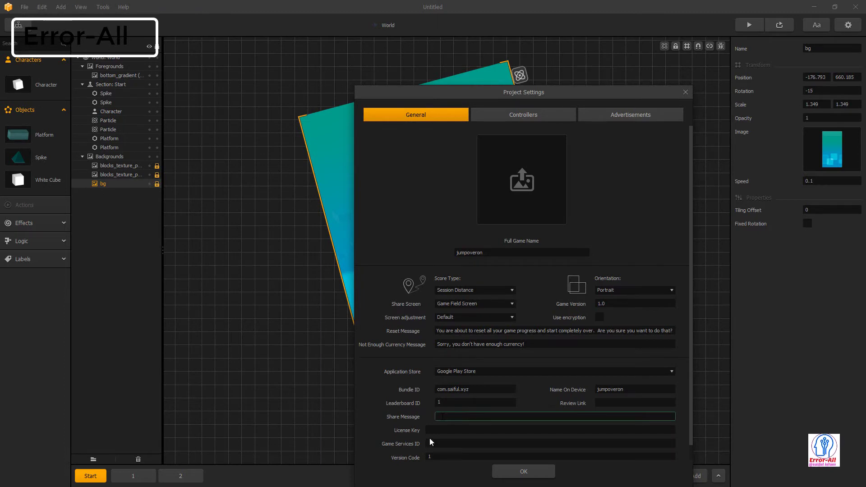
click(457, 430)
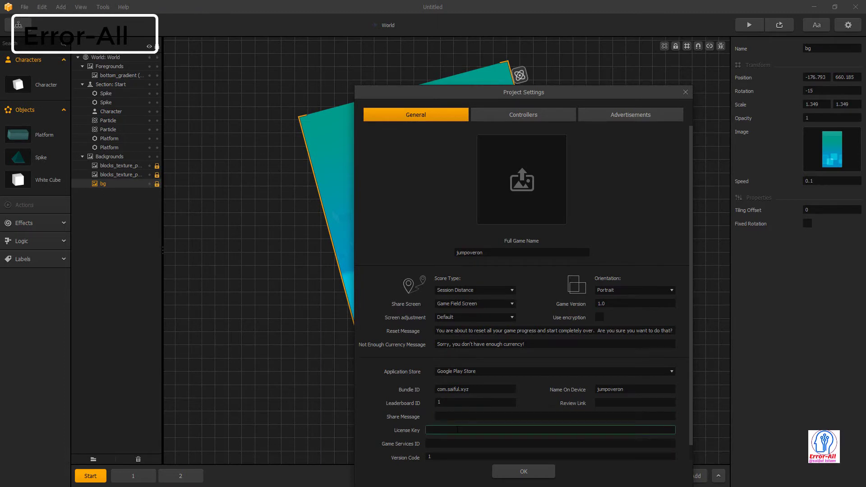
click(456, 443)
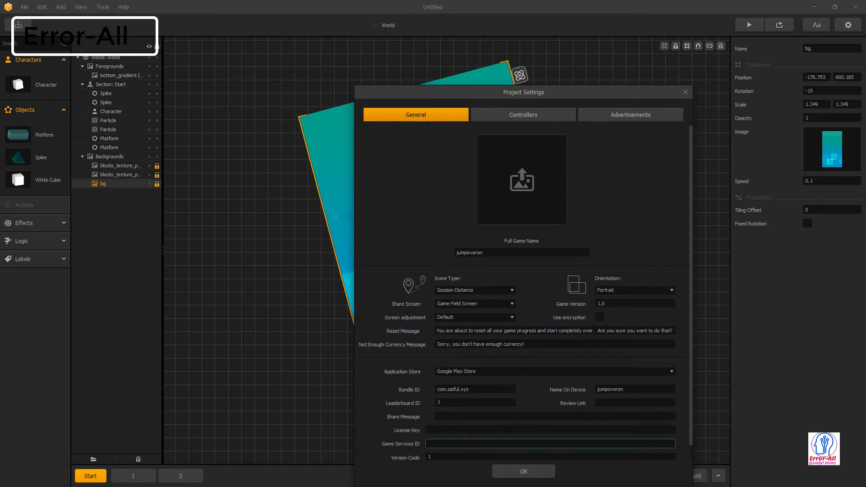
click(645, 115)
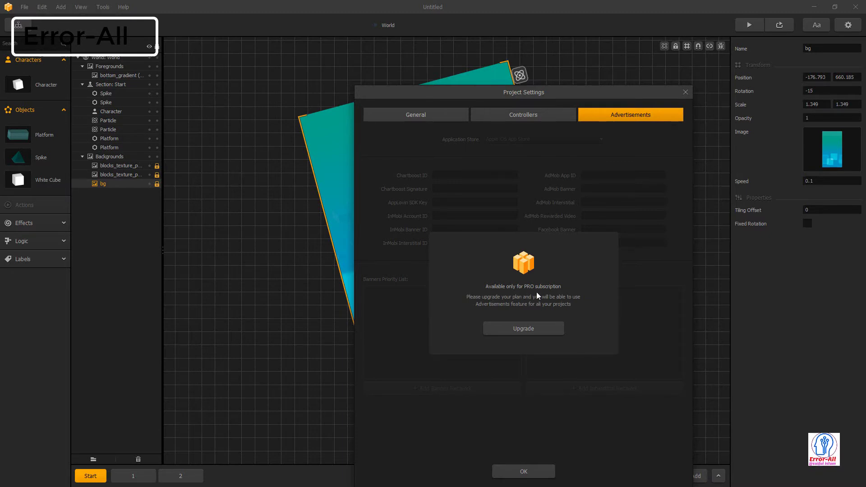
click(420, 120)
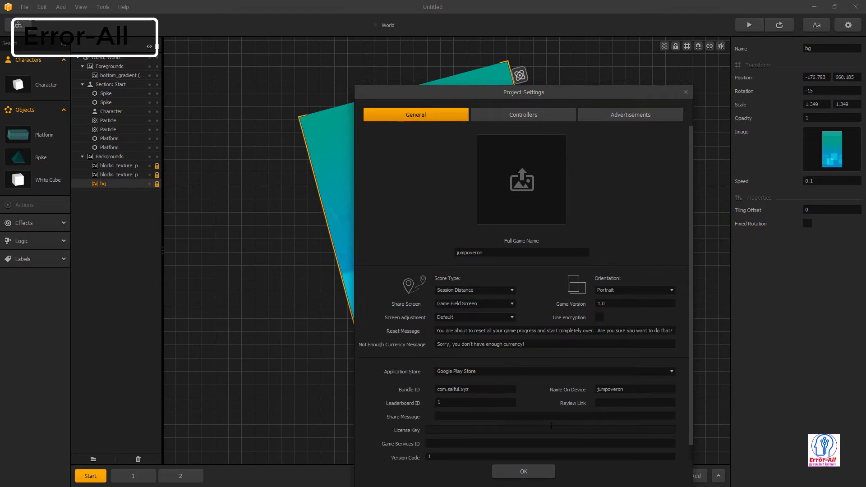
click(511, 473)
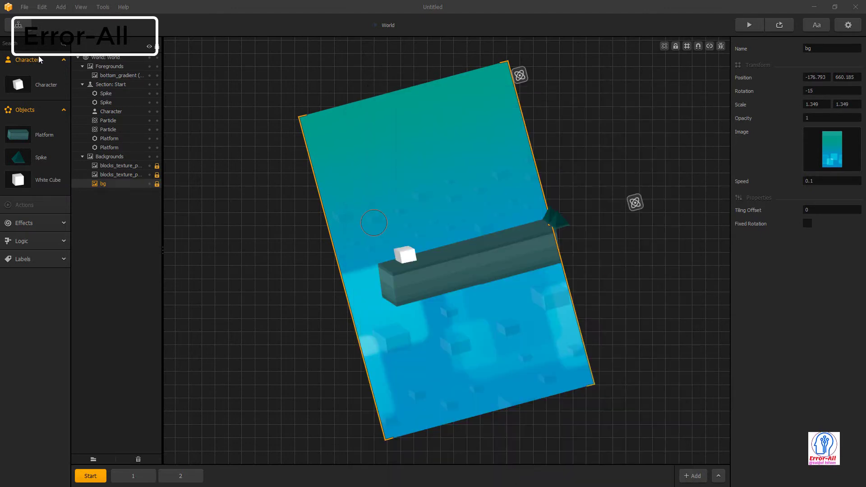
- Choose the Android project export from the File menu
click(21, 7)
mouse_move(42, 85)
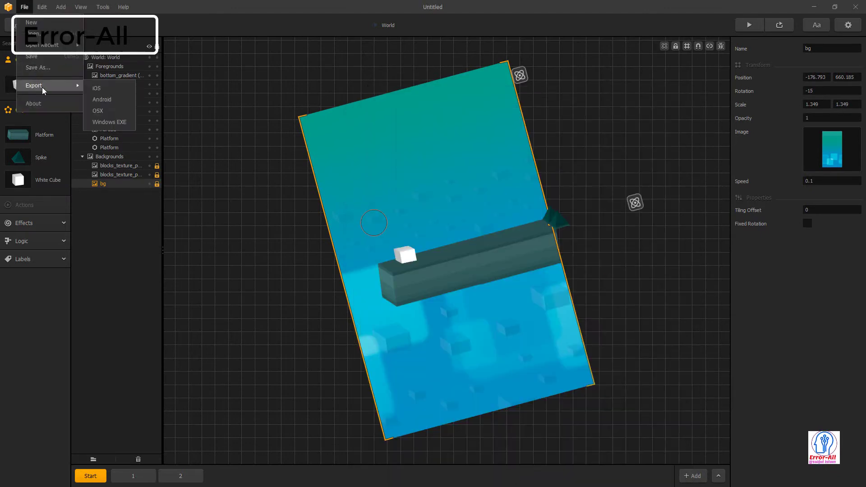
click(107, 104)
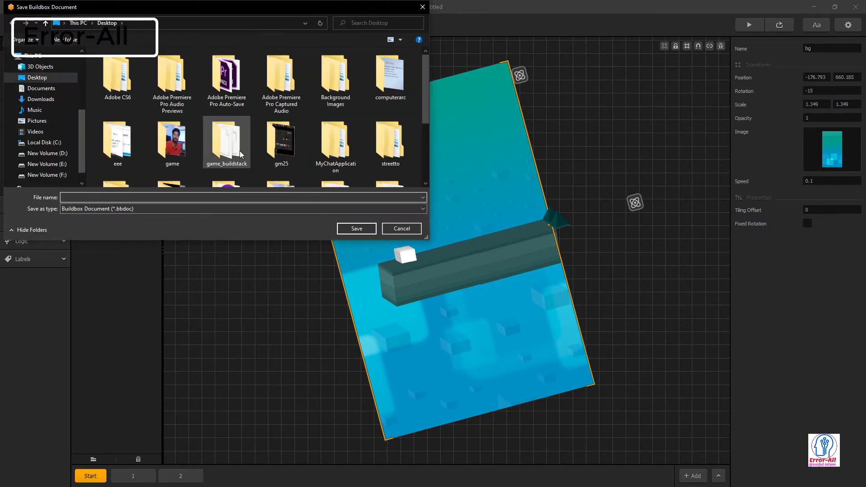
scroll(240, 151, down, 3)
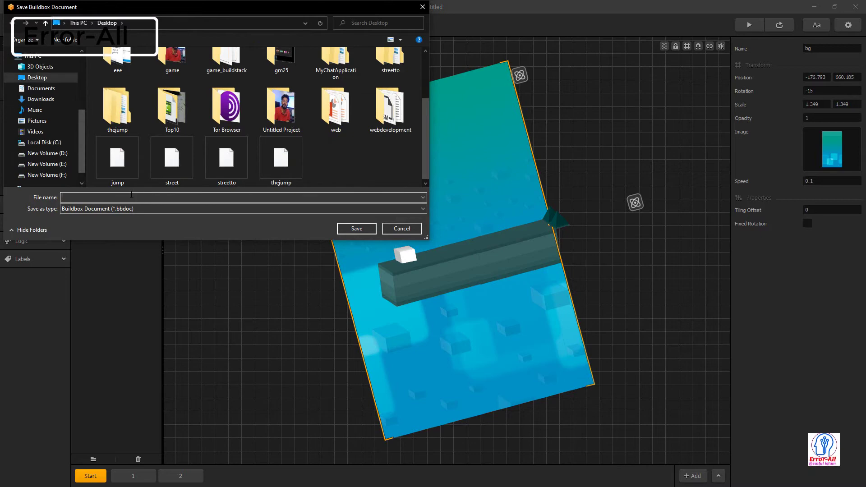
- Save the project as jumpoverto and confirm the Google Play Store project export
text(jumpover)
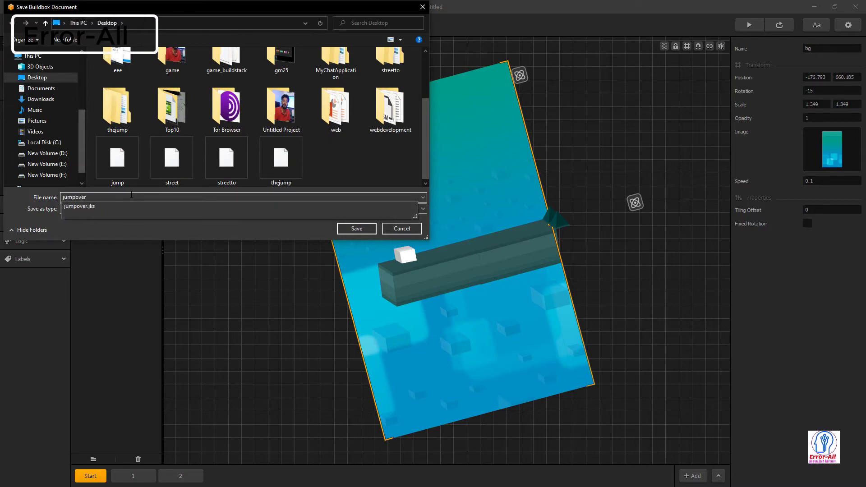
text(i)
key(BackSpace)
text(to)
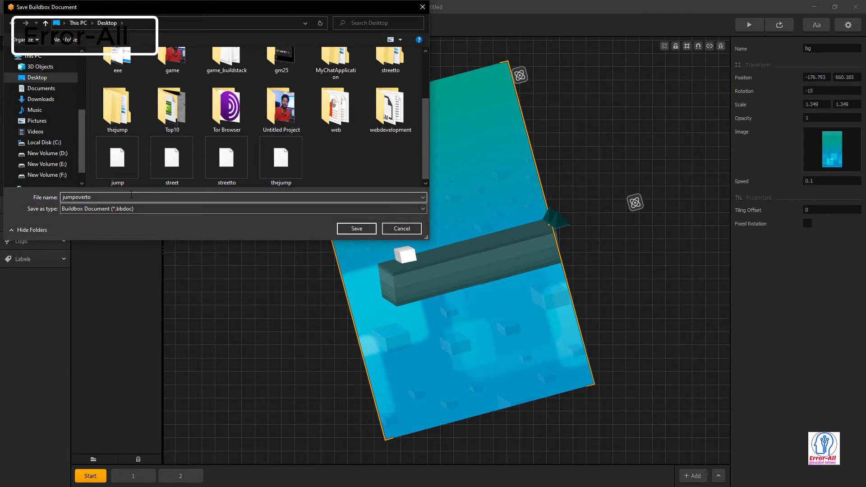
key(Return)
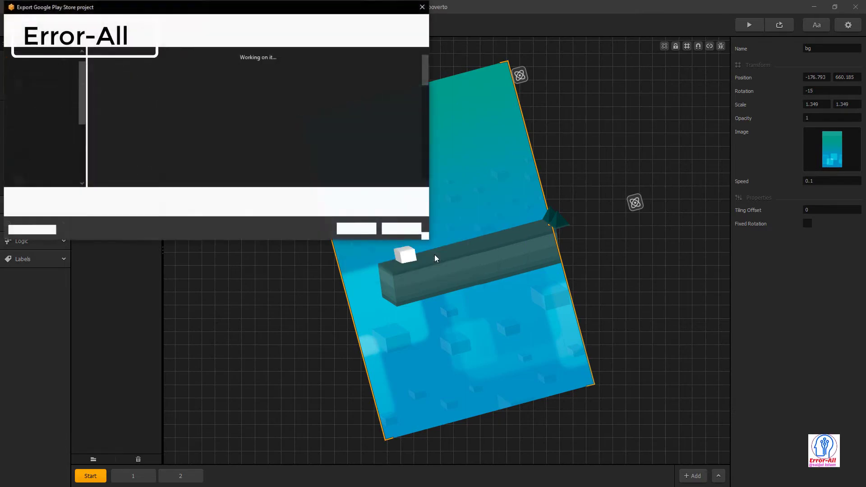
click(371, 233)
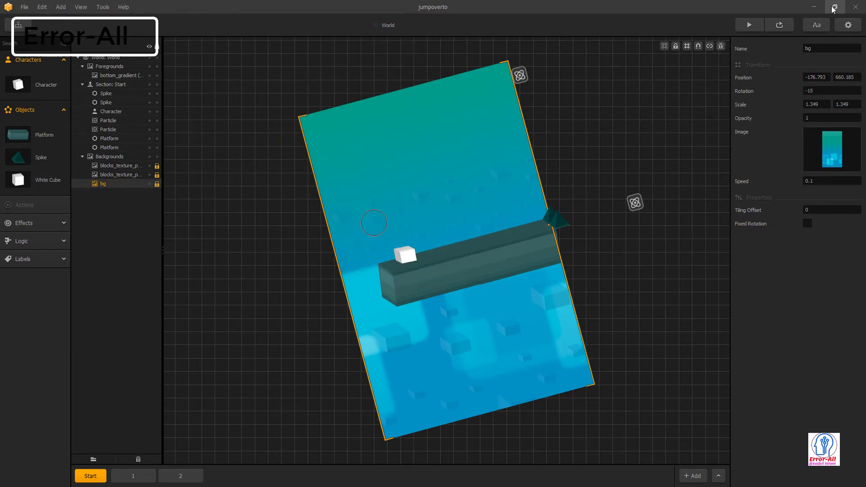
click(814, 6)
- Refresh the desktop, move the jumpoverto folder to the centre, and launch Android Studio
right_click(506, 104)
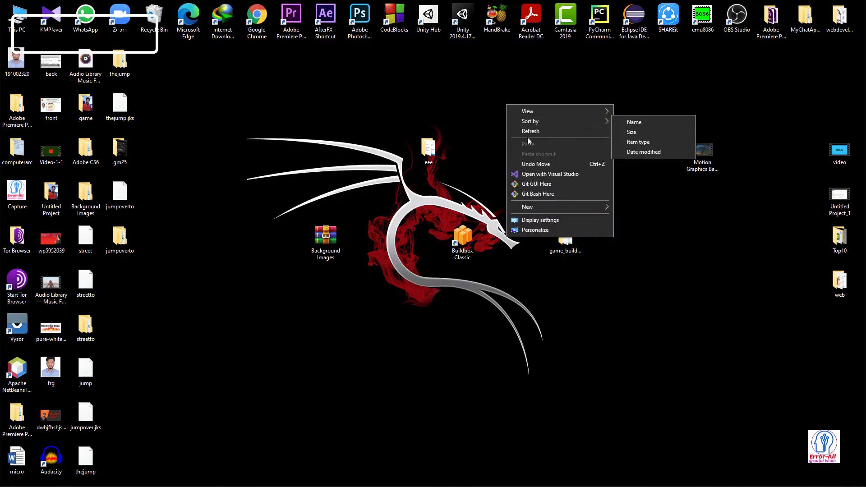
click(530, 134)
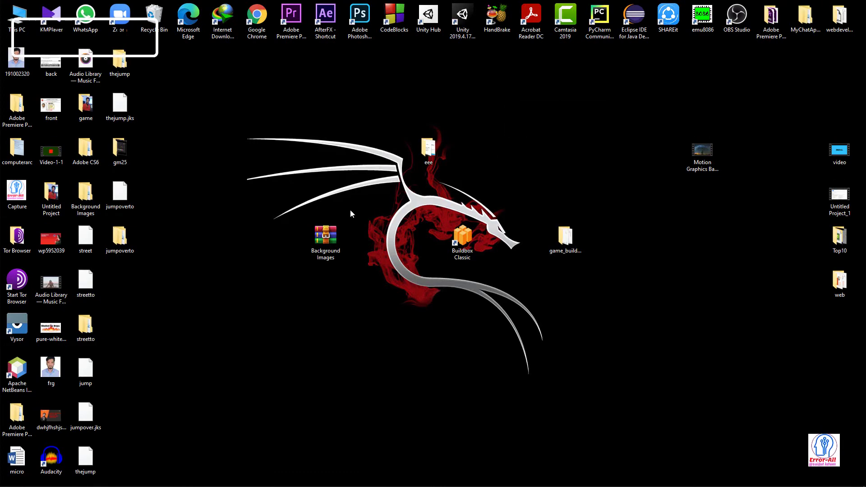
drag(134, 235, 309, 139)
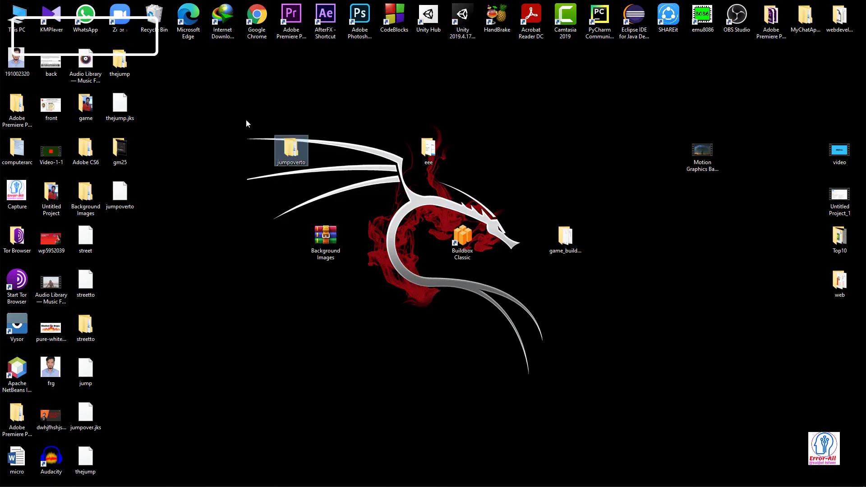
click(331, 147)
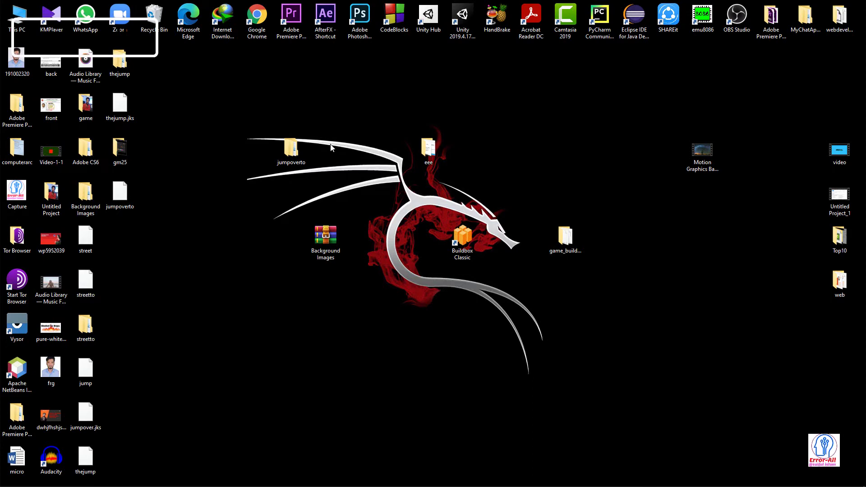
mouse_move(146, 480)
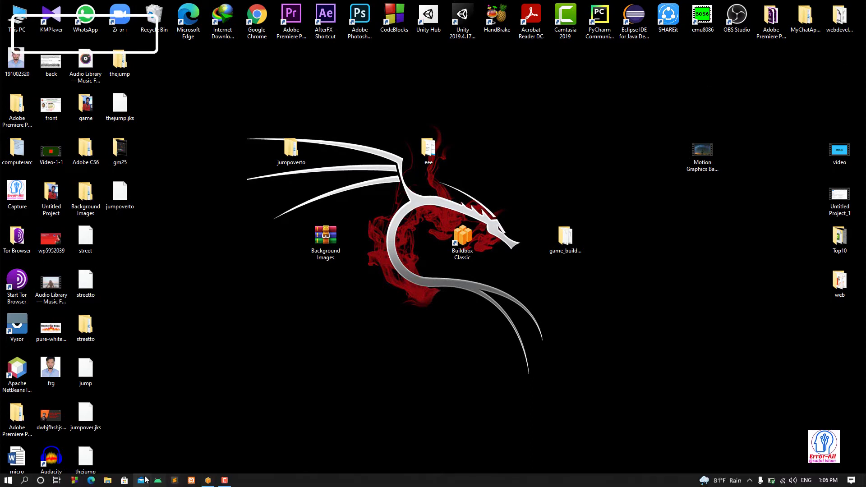
click(158, 481)
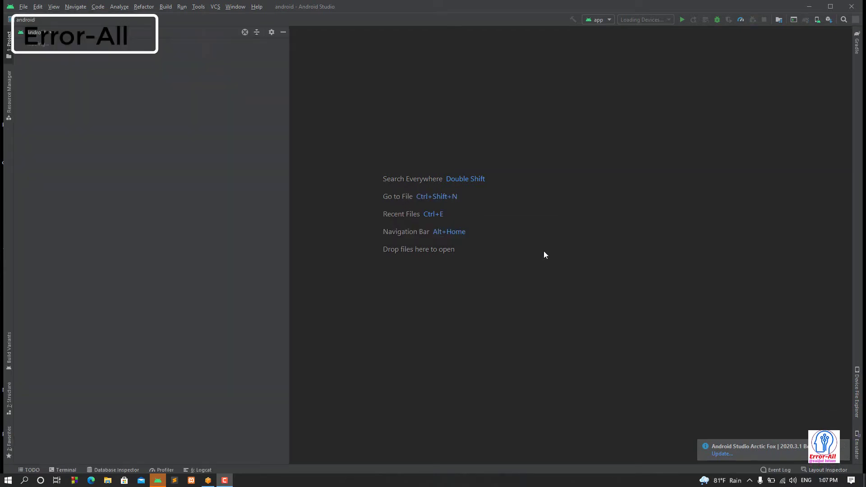
- Close the currently open android project with File > Close Project
click(22, 7)
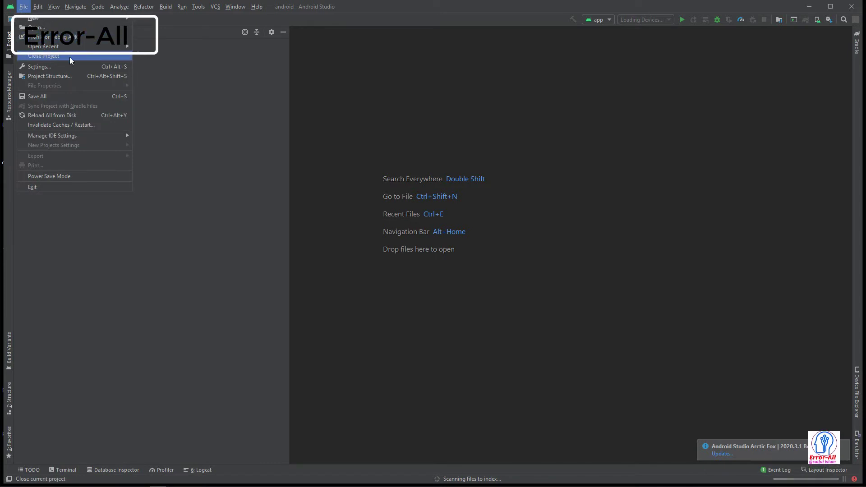
click(50, 56)
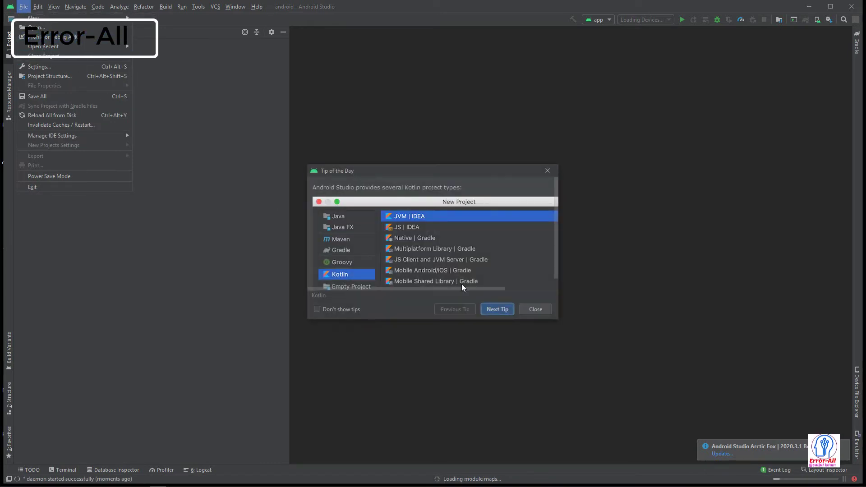
click(23, 6)
click(40, 55)
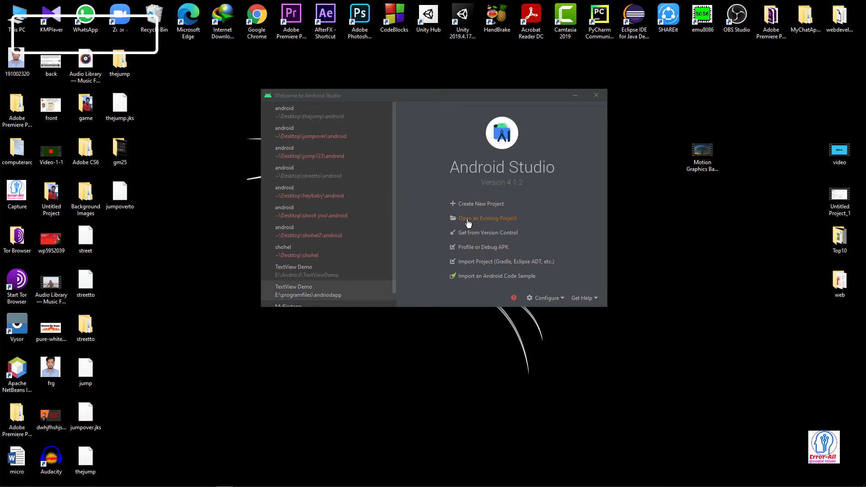
- Open the android folder under Desktop > jumpoverto as an existing project
click(485, 221)
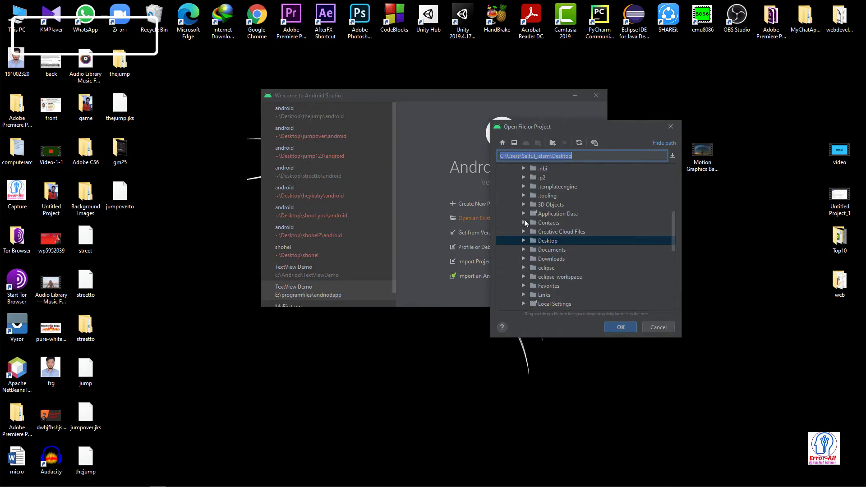
click(524, 241)
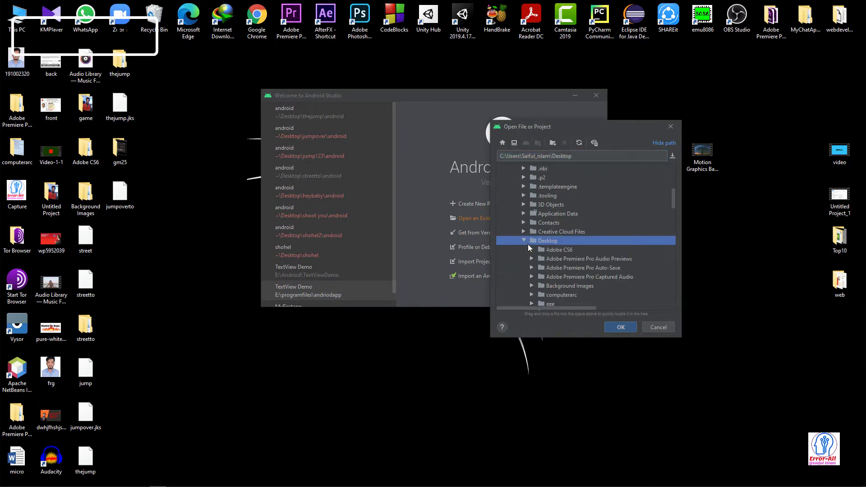
scroll(576, 267, down, 3)
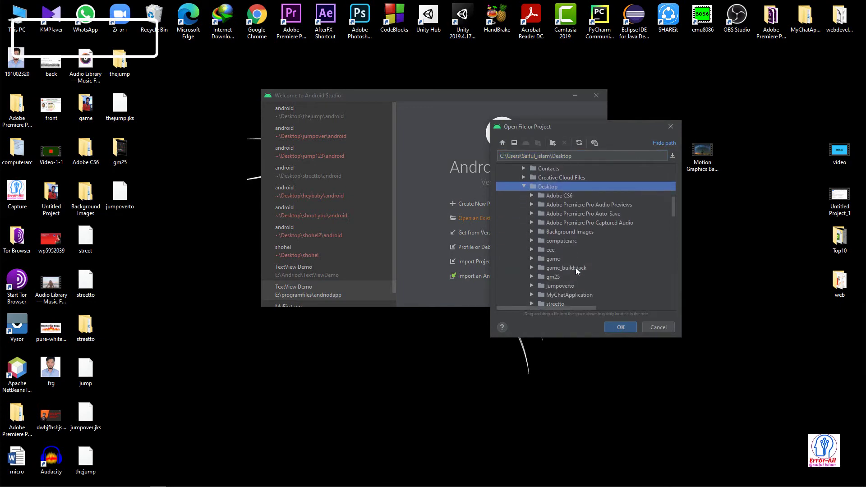
click(532, 258)
scroll(566, 264, down, 2)
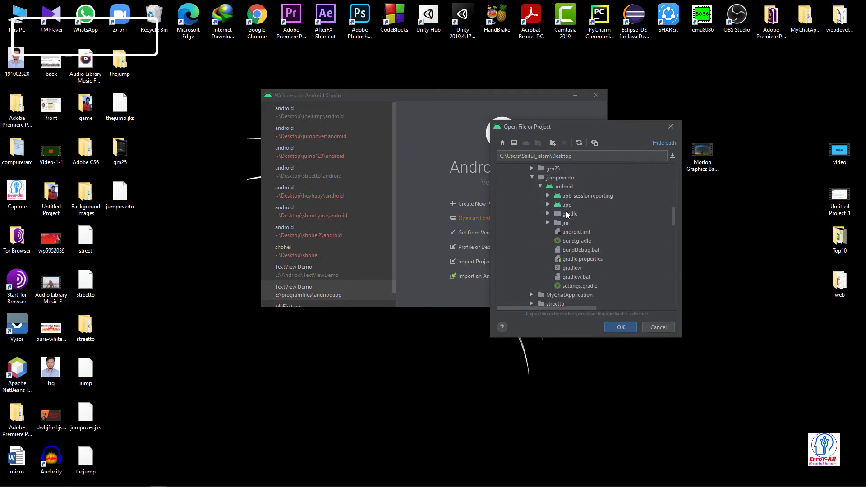
click(540, 187)
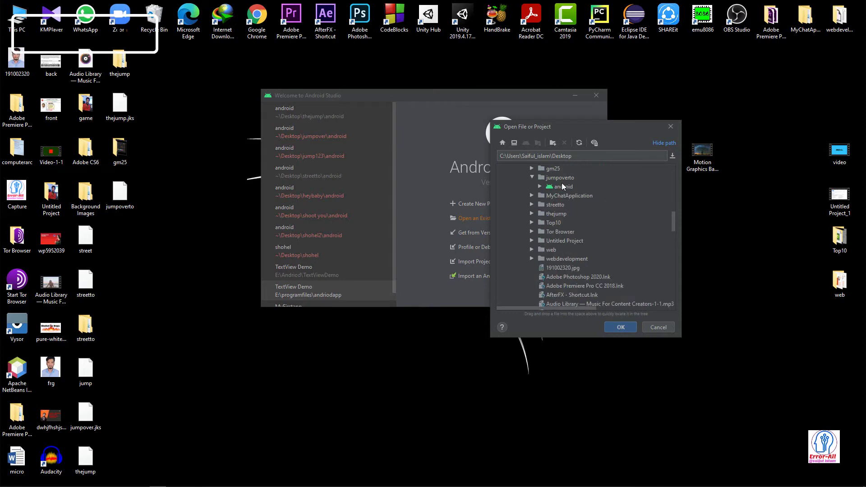
click(563, 185)
click(623, 328)
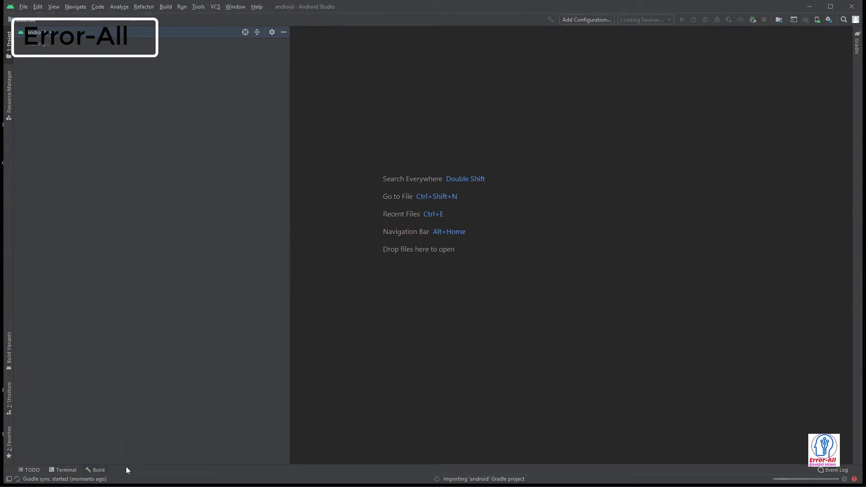
- Show the Build output panel while the Gradle sync completes with BUILD SUCCESSFUL in 41s
click(95, 470)
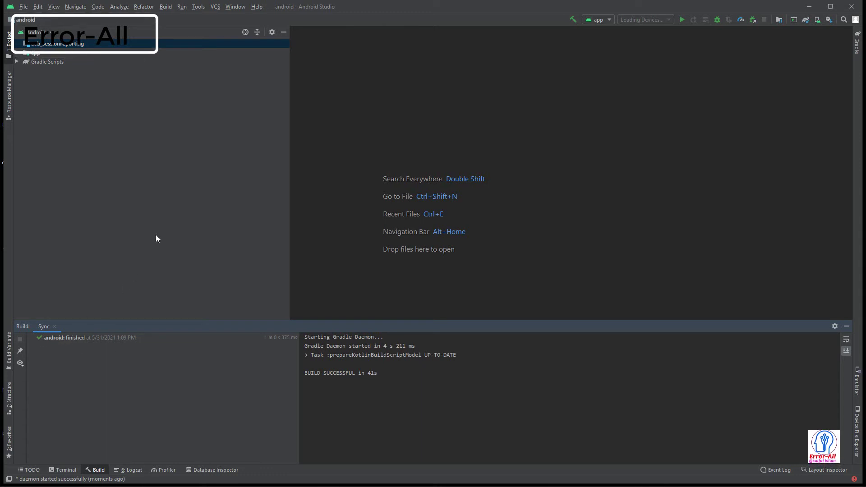
- Launch Build > Generate Signed Bundle / APK, choose APK, and continue to key store settings
click(165, 7)
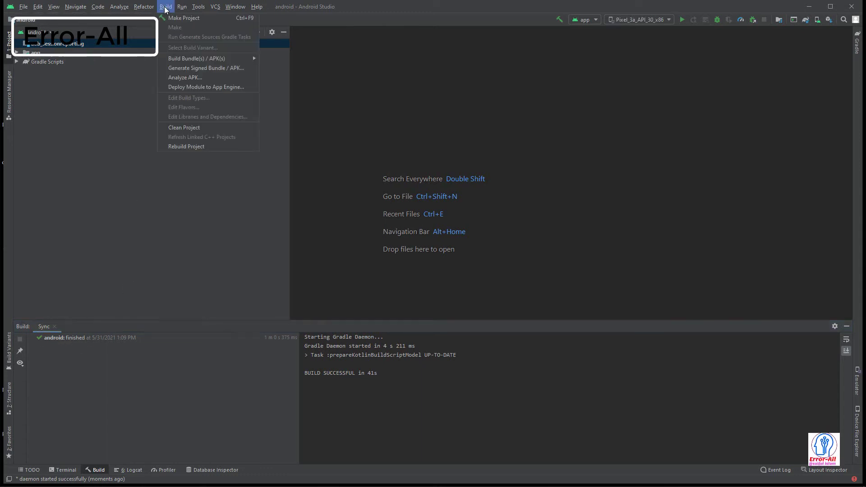
mouse_move(173, 59)
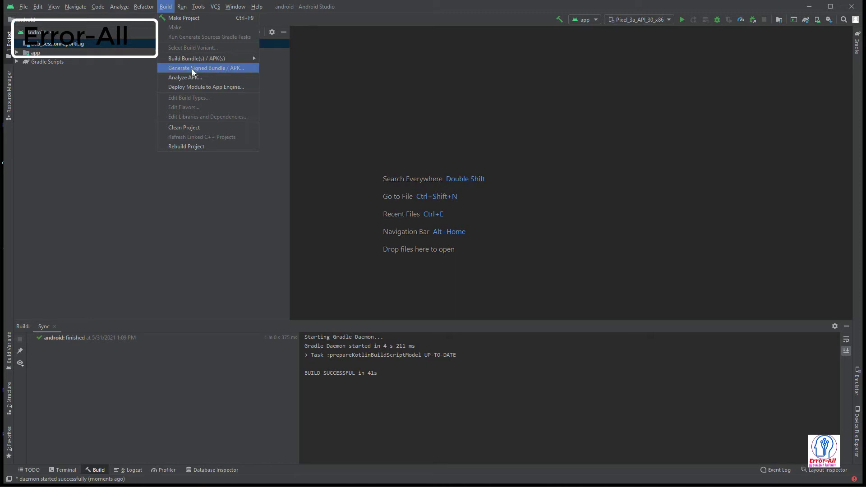
click(207, 68)
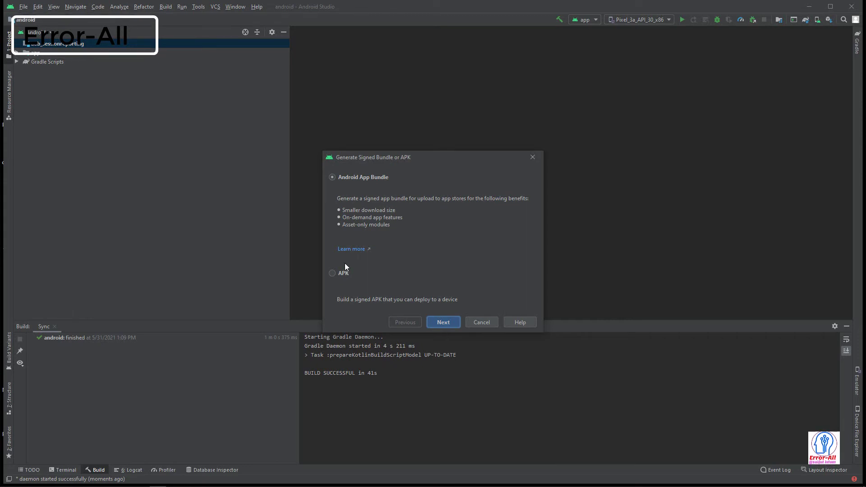
click(331, 273)
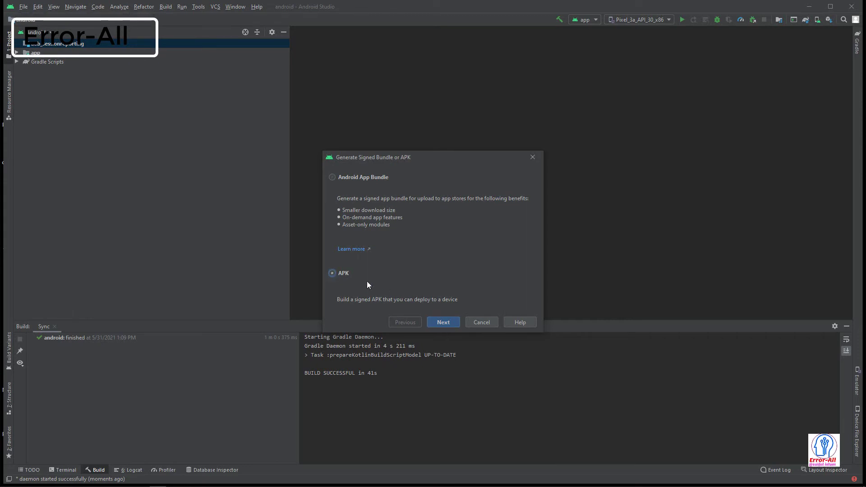
click(440, 321)
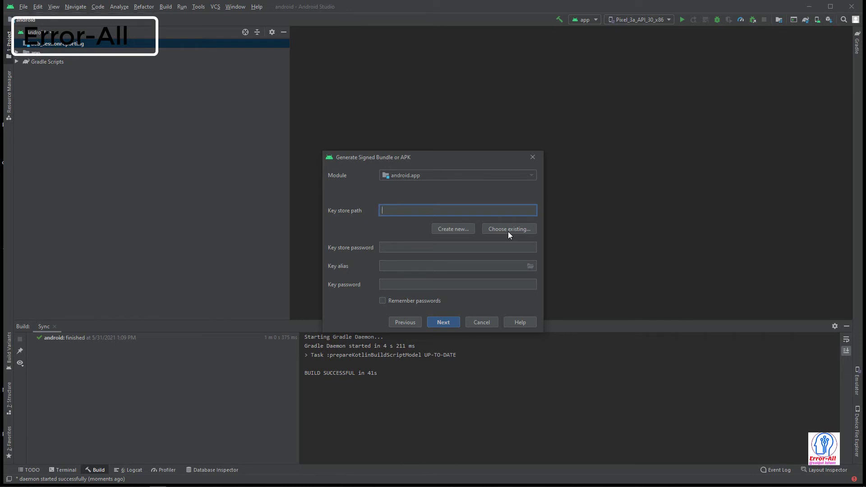
- Create a new key store file named jumpoverto.jks in the Desktop folder
click(467, 231)
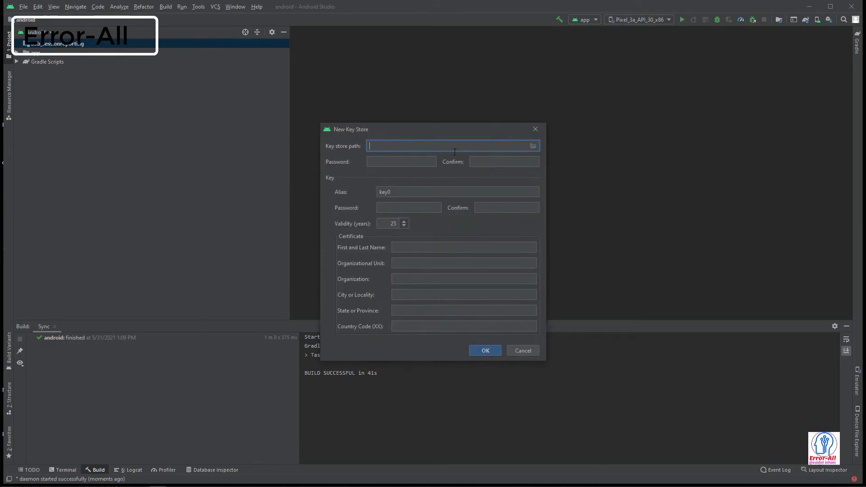
click(534, 146)
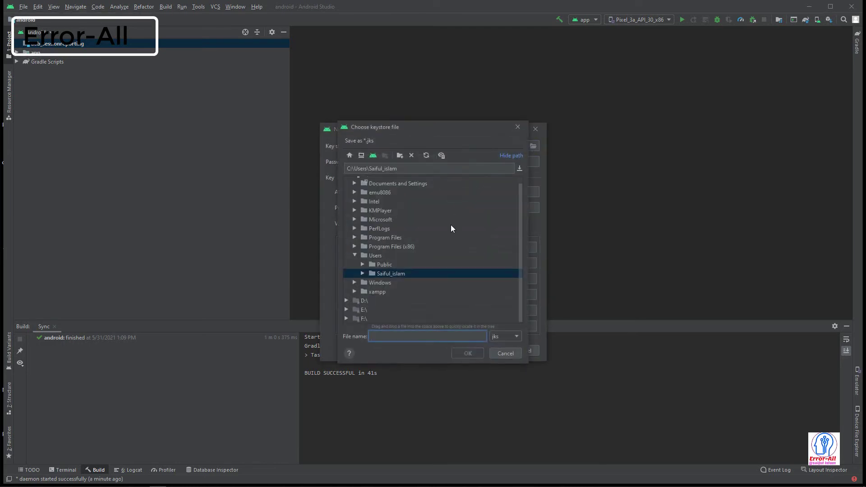
double_click(368, 274)
scroll(374, 282, down, 3)
scroll(381, 288, down, 3)
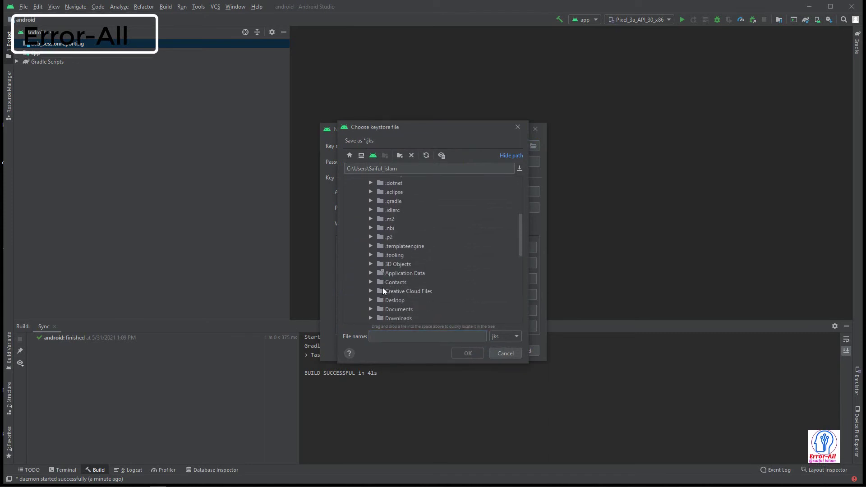
click(370, 289)
scroll(388, 291, down, 3)
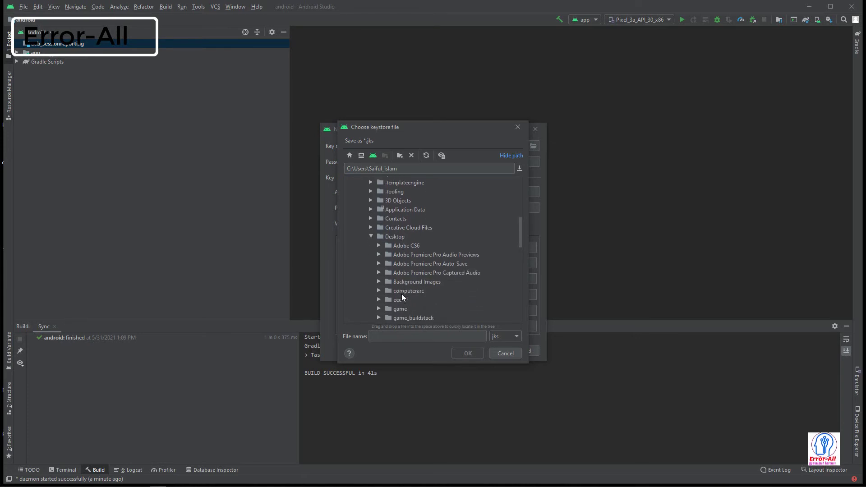
click(422, 337)
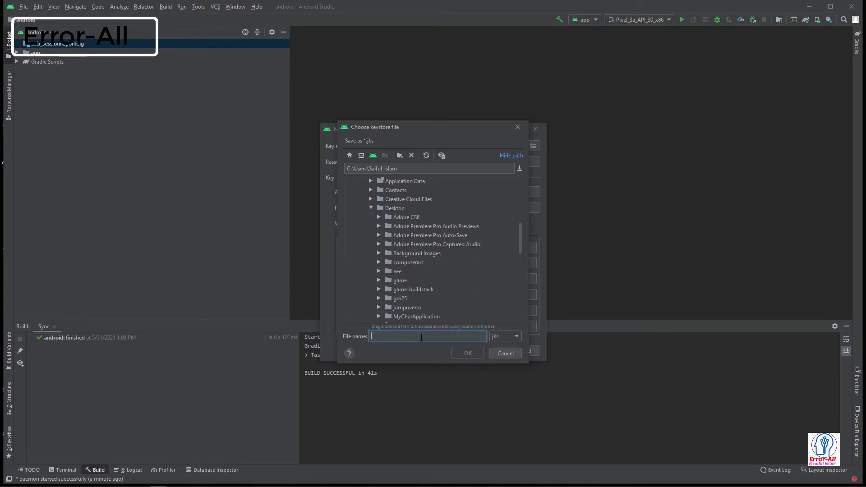
text(jum)
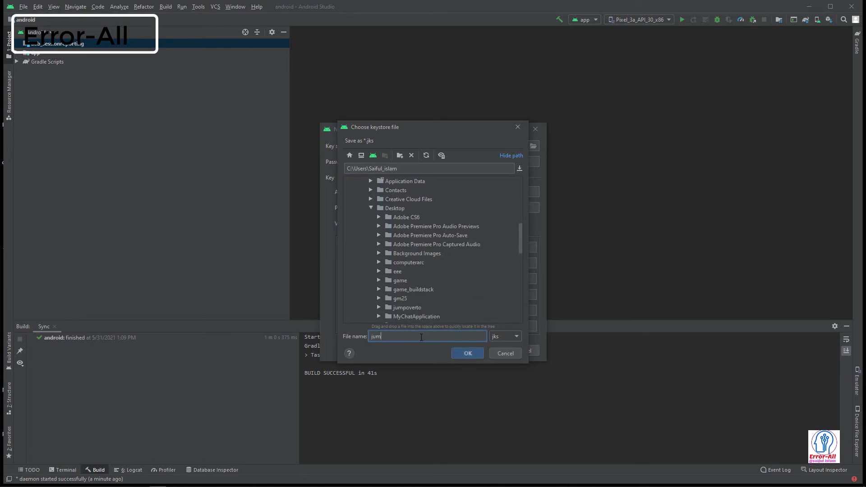
text(povrtto)
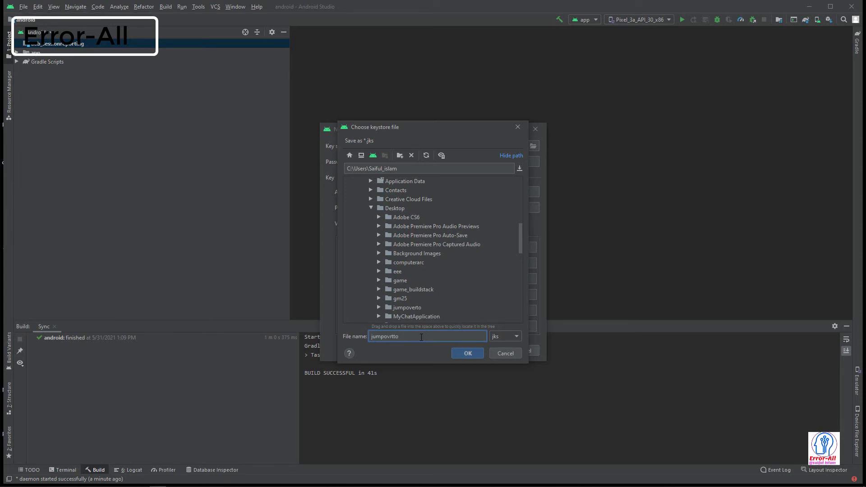
key(BackSpace)
key(BackSpace)
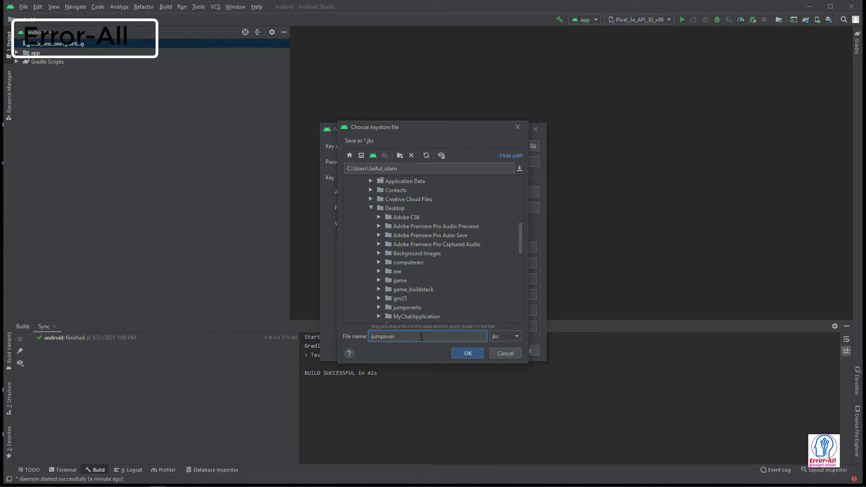
text(to)
key(Return)
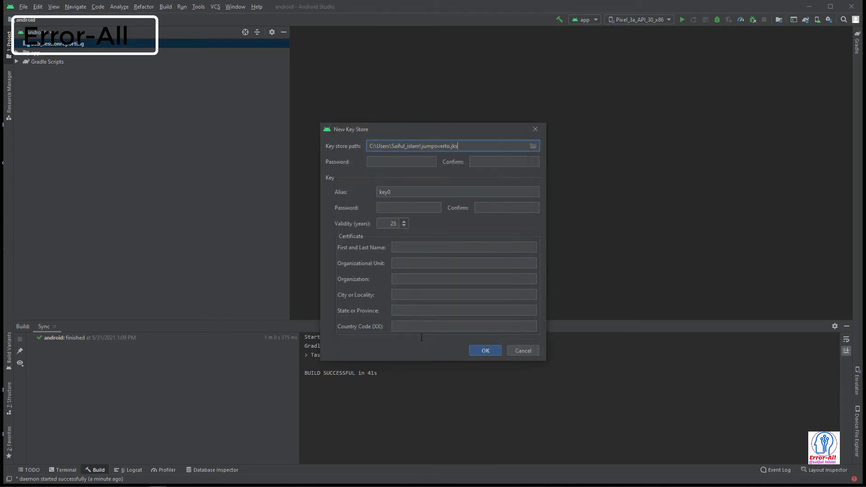
- Enter and confirm the key store password and the key password
click(425, 164)
text(12345)
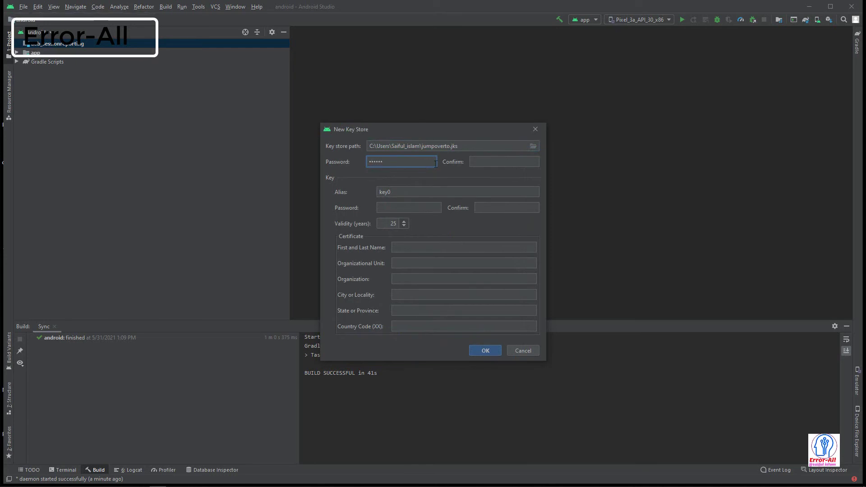
click(491, 162)
text(123456)
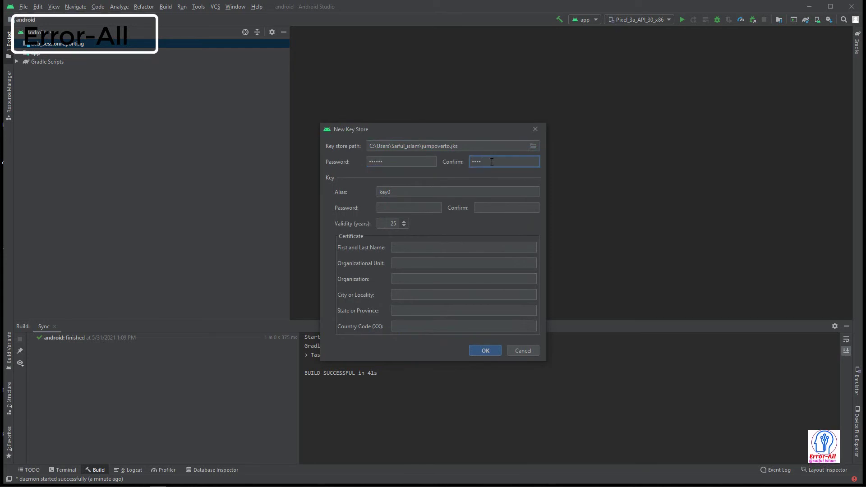
click(418, 193)
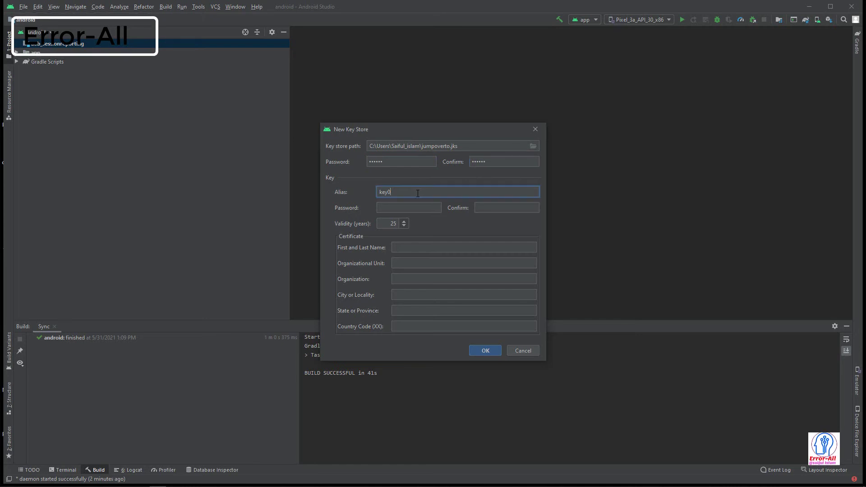
click(404, 212)
text(123)
key(BackSpace)
key(BackSpace)
key(BackSpace)
text(123456)
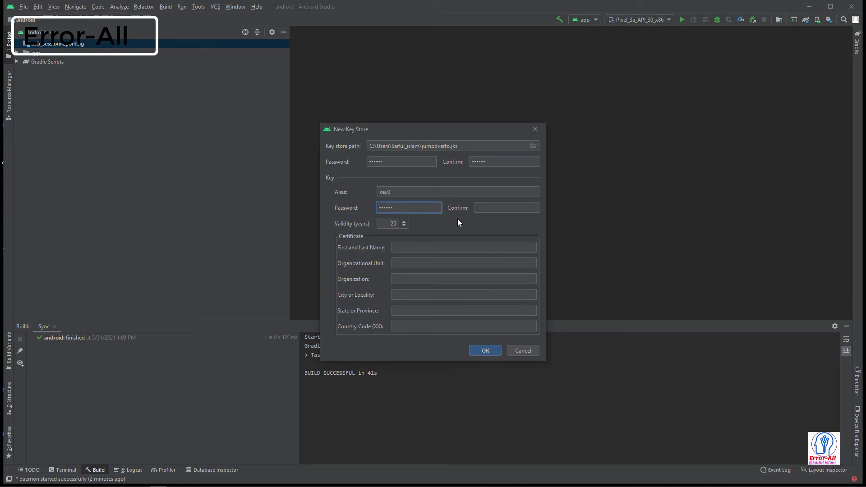
click(490, 208)
text(1234)
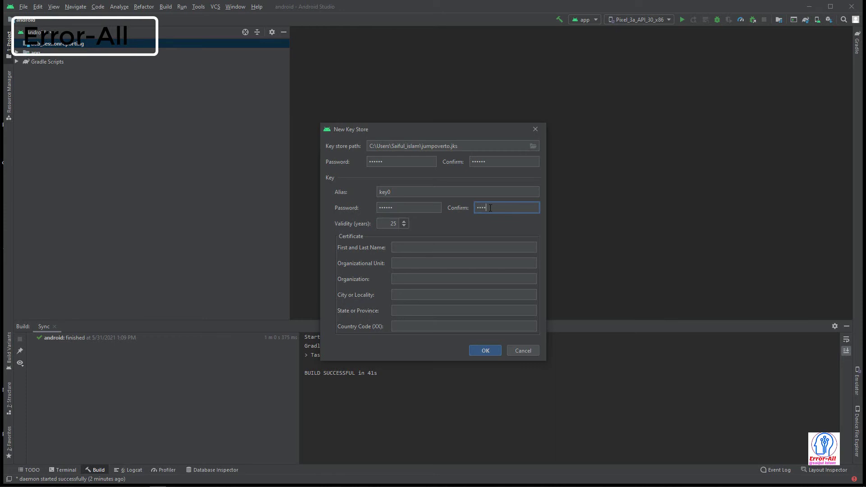
text(56)
- Replace the default key0 alias with a custom alias and try creating the key store
click(436, 192)
key(ctrl+a)
key(BackSpace)
text(saru)
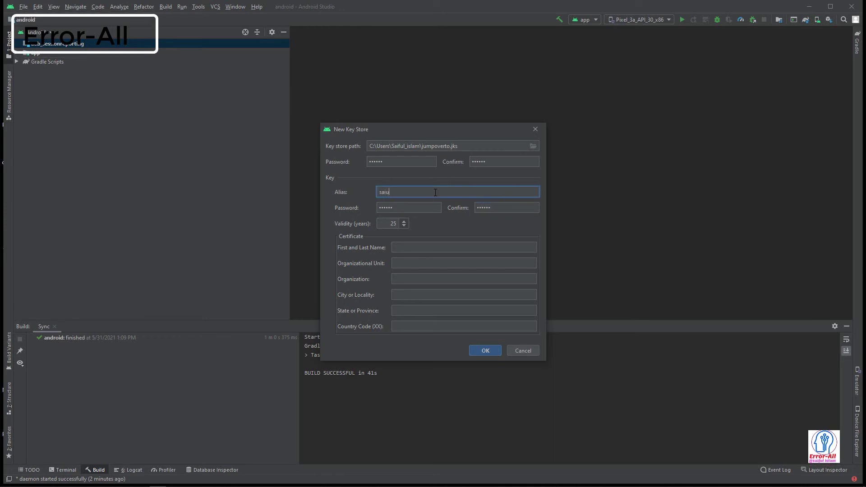
key(BackSpace)
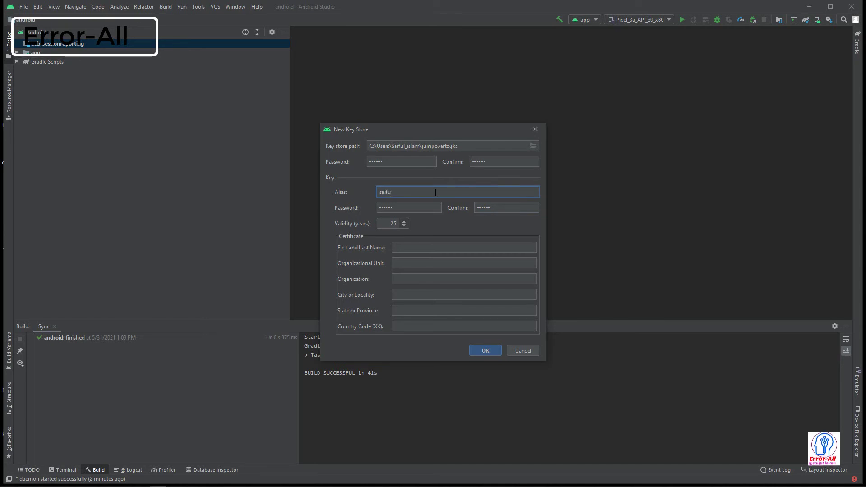
click(451, 243)
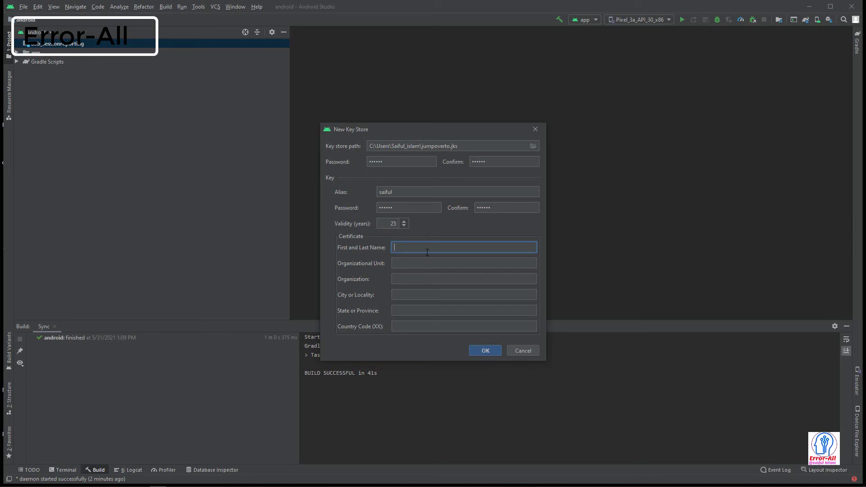
click(487, 353)
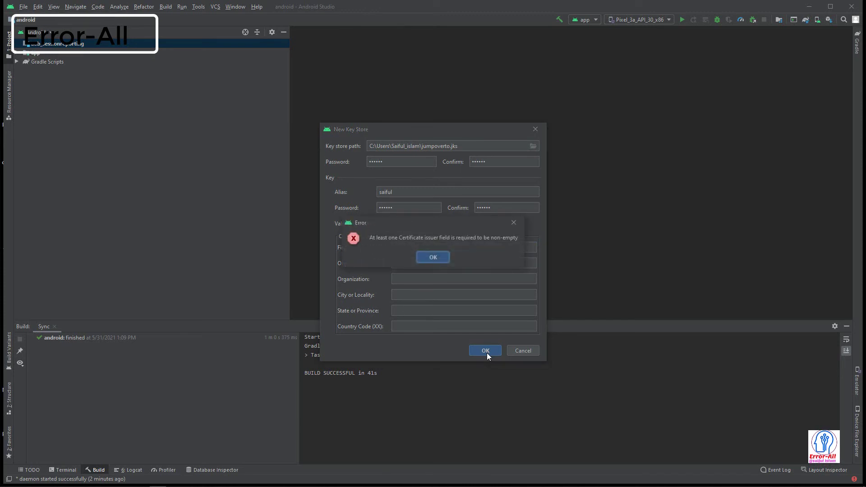
- Dismiss the error and fill in the certificate holder's name, city dhaka and state dhaka
click(437, 260)
click(432, 248)
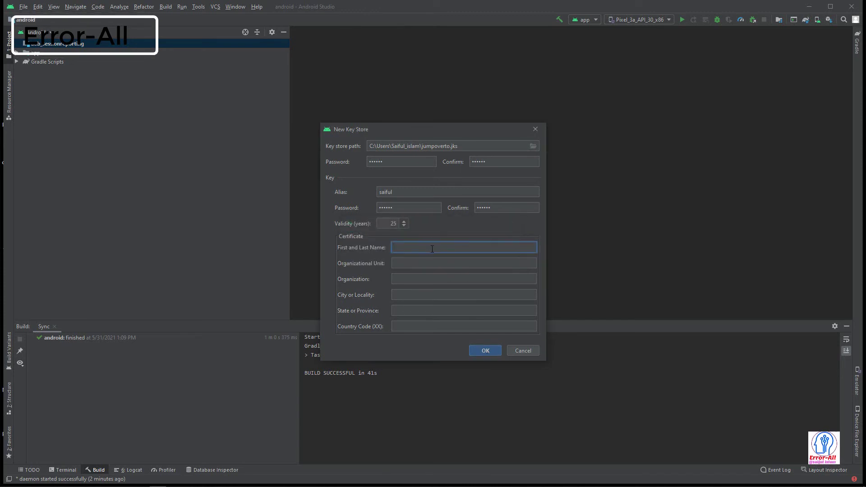
text(saiful)
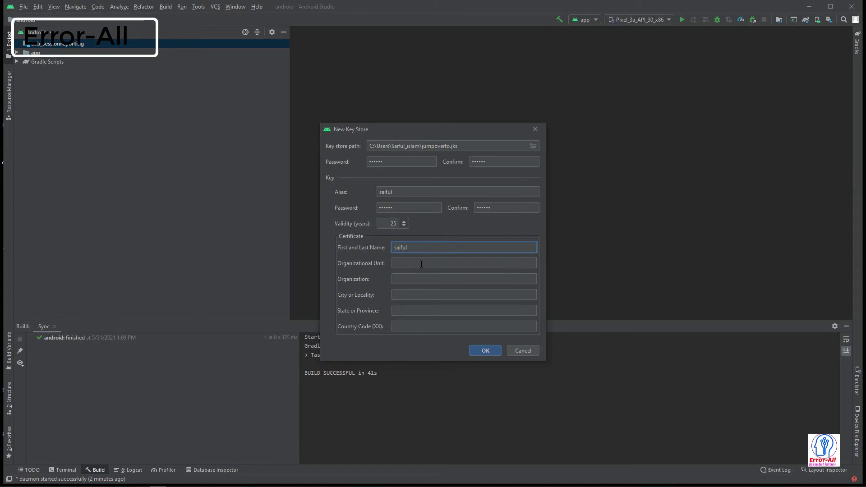
click(422, 265)
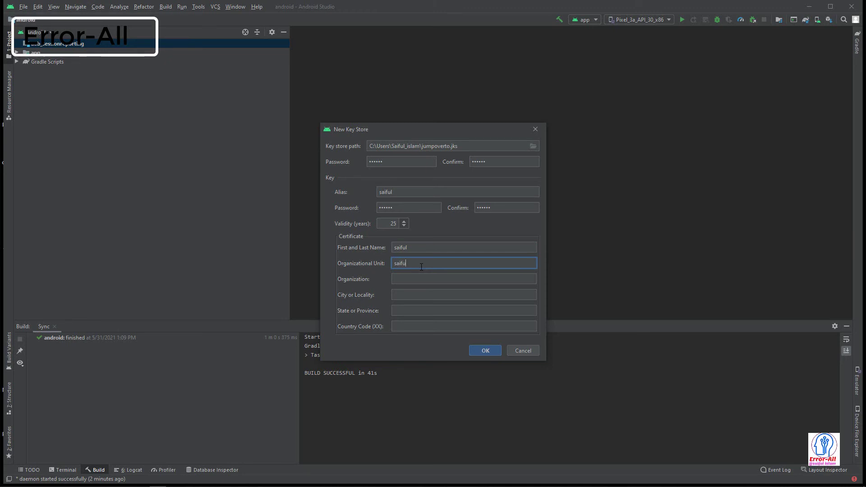
click(436, 282)
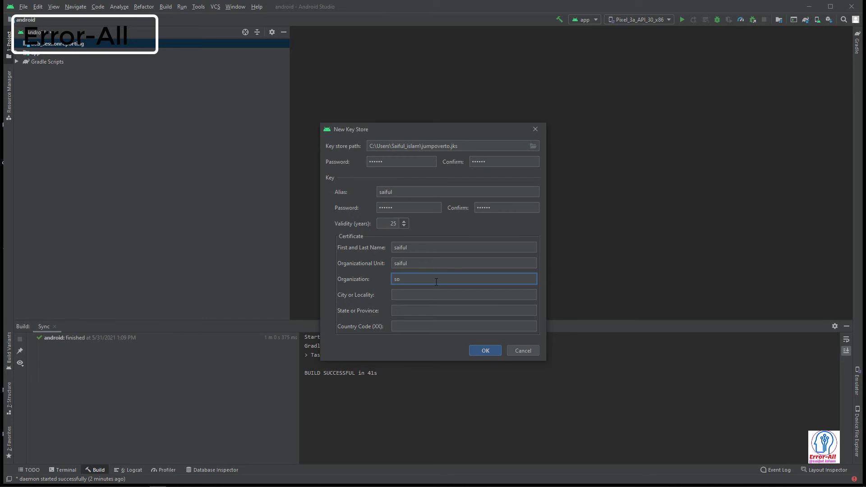
click(433, 295)
text(dhaka)
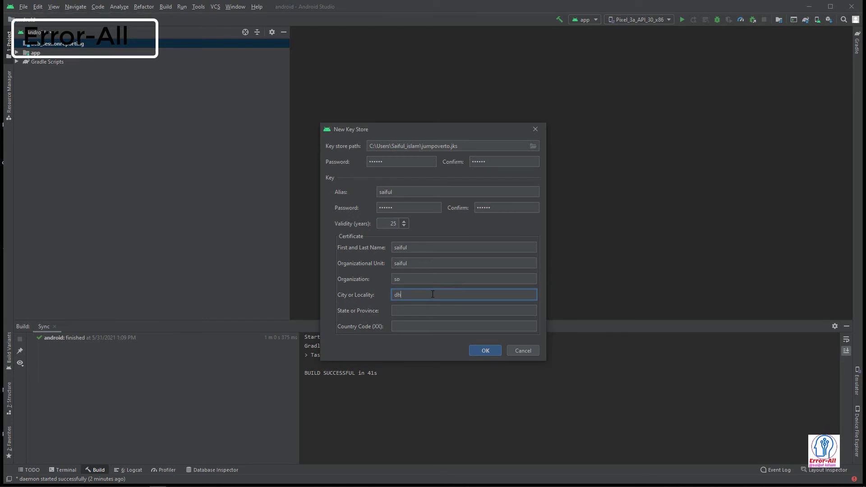
click(432, 311)
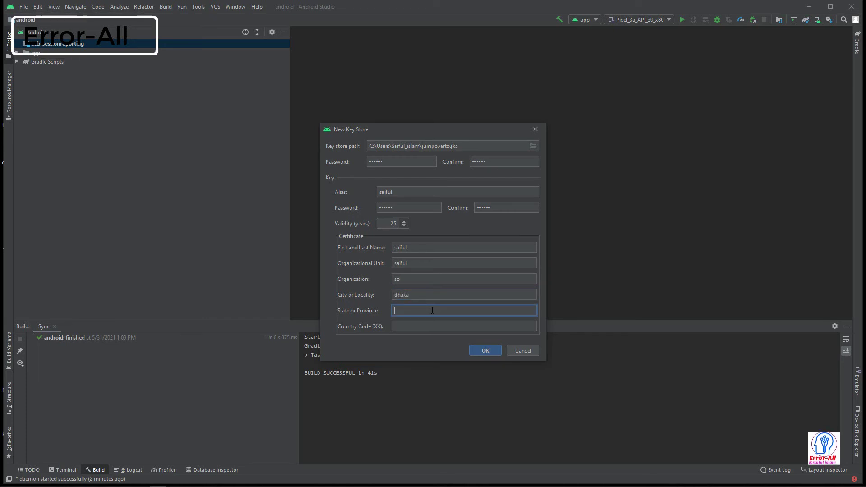
text(dhala)
key(BackSpace)
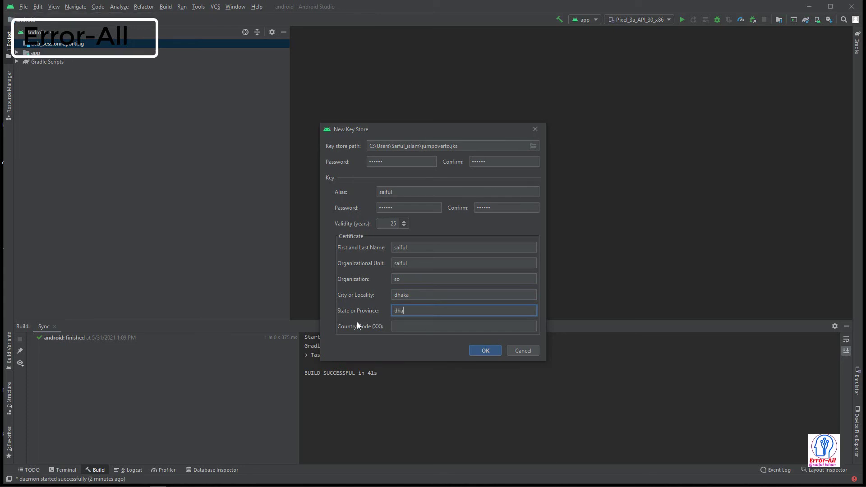
text(ka)
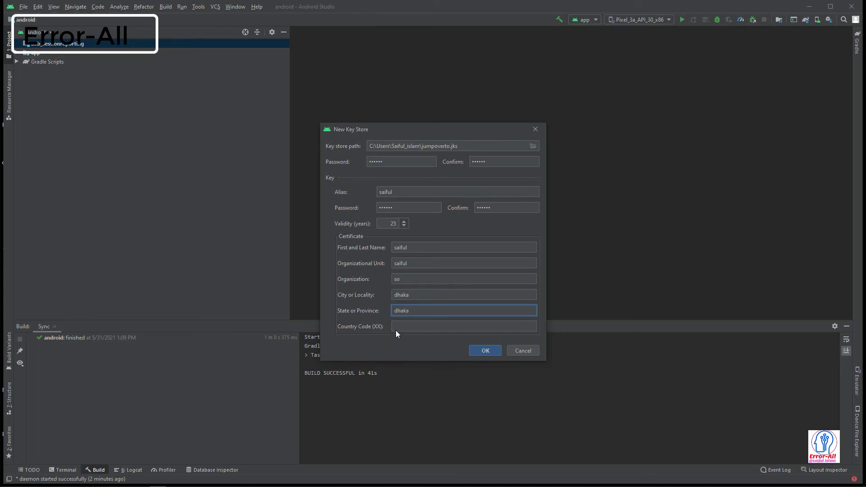
- Set the country code to 880 and create the new key store
click(421, 329)
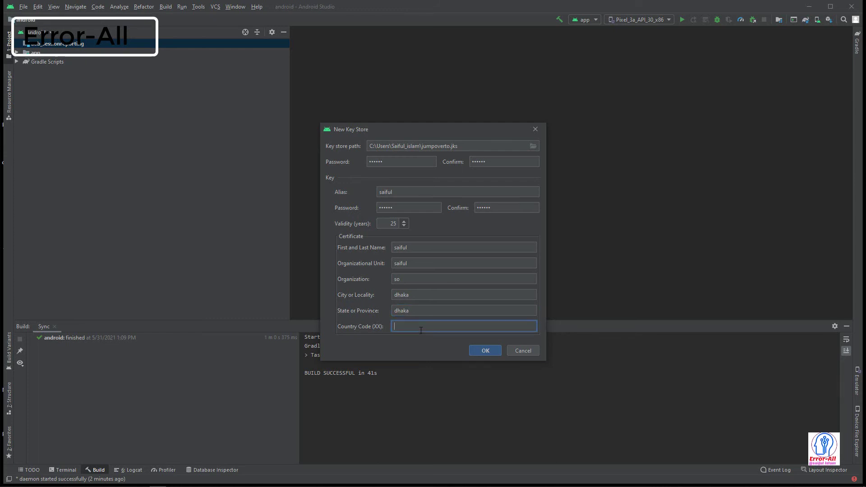
text(880)
click(490, 351)
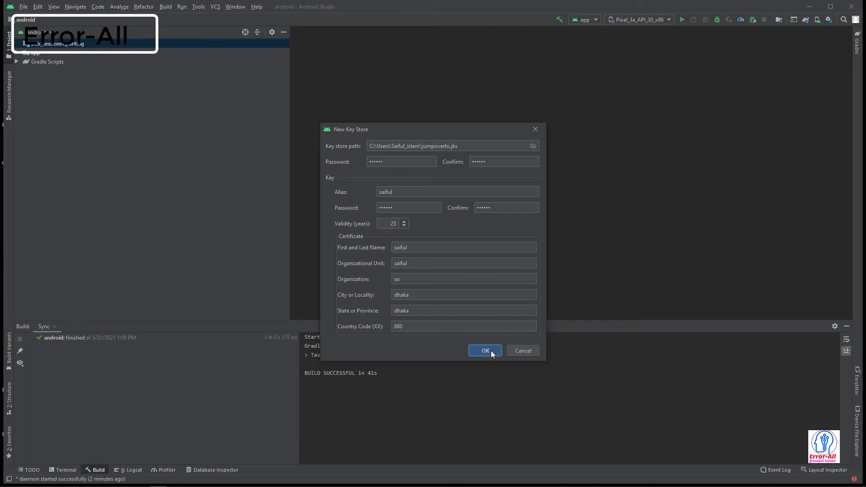
click(494, 354)
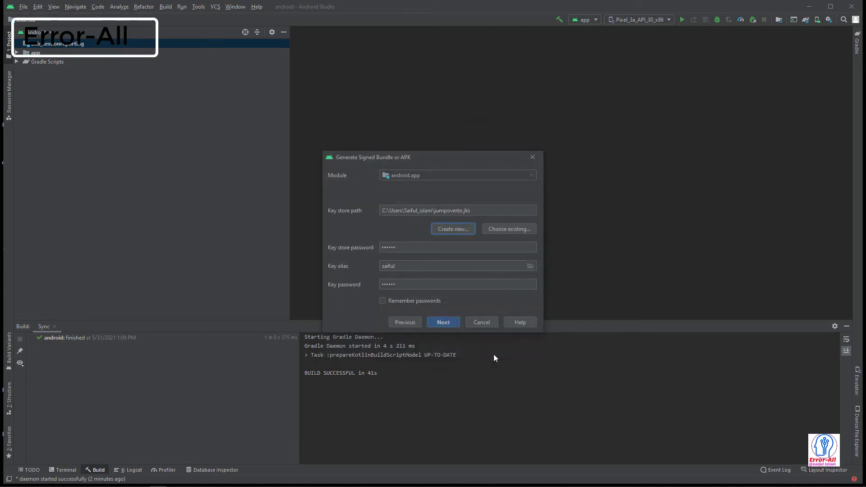
- Remember the passwords, pick the release build variant, and build the signed APK
click(384, 301)
click(444, 322)
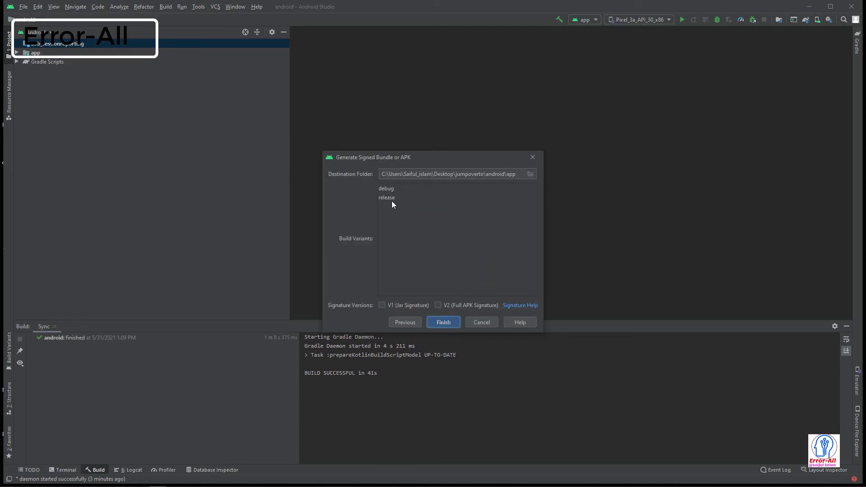
click(393, 198)
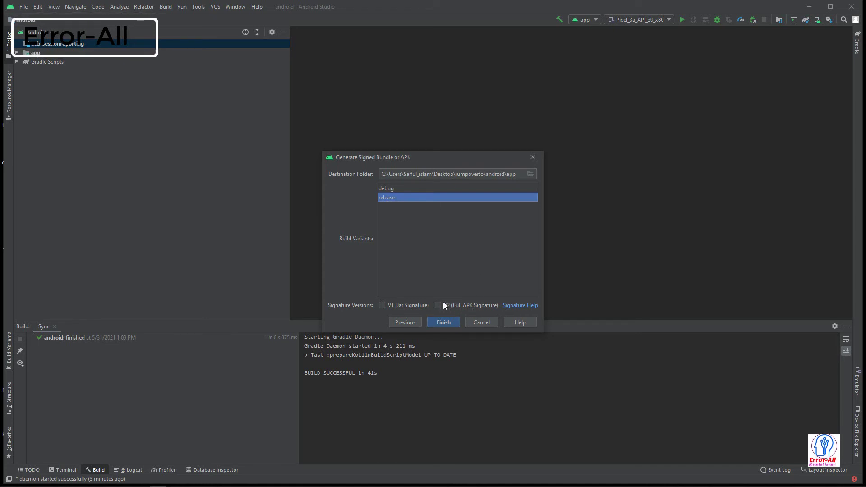
click(444, 322)
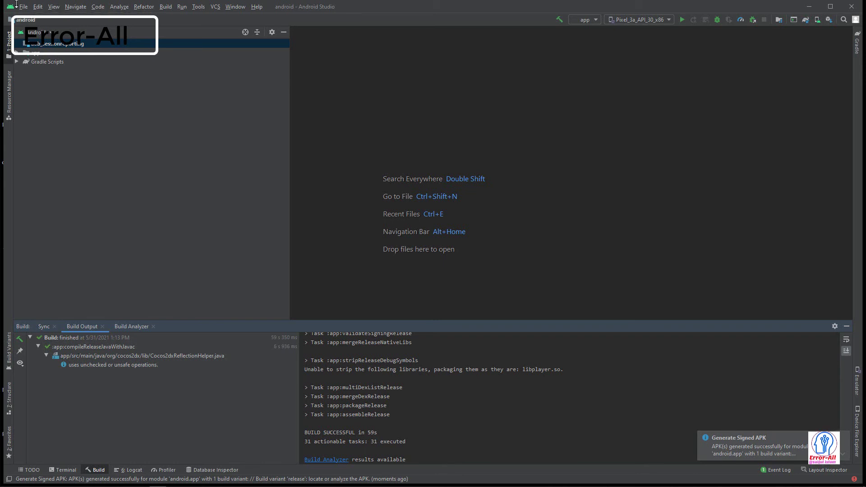
- Close the current android project from the File menu
click(36, 32)
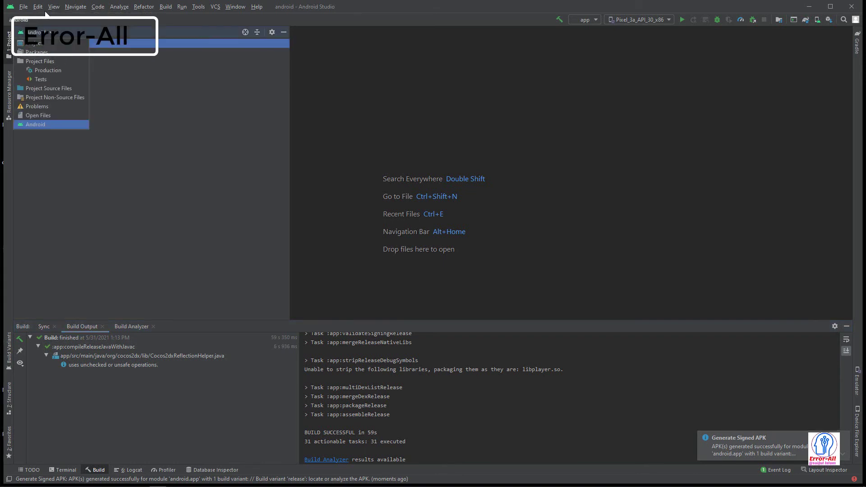
click(26, 7)
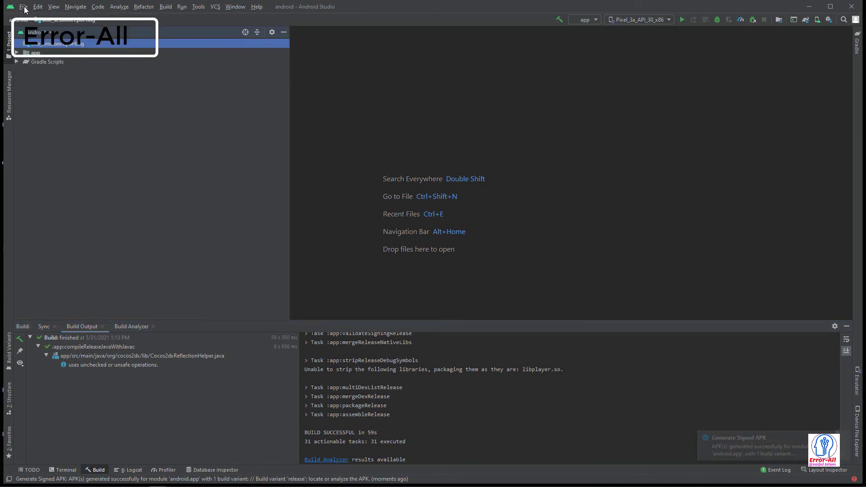
click(24, 7)
click(242, 140)
click(24, 6)
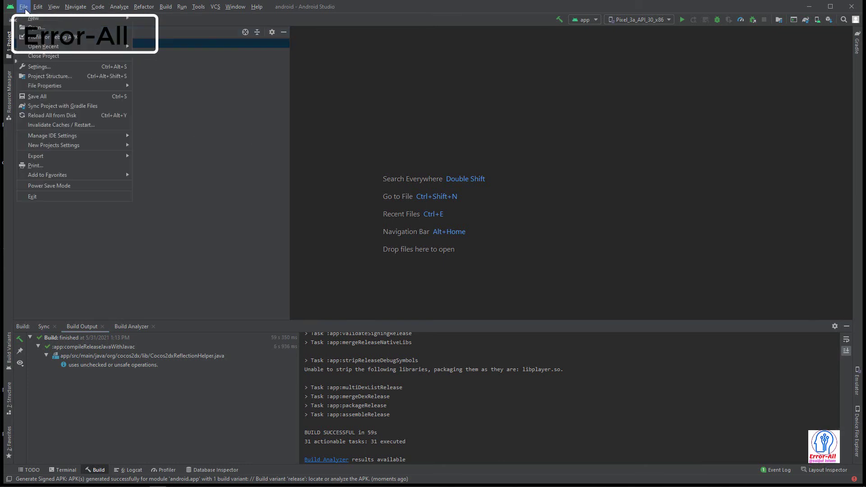
click(45, 56)
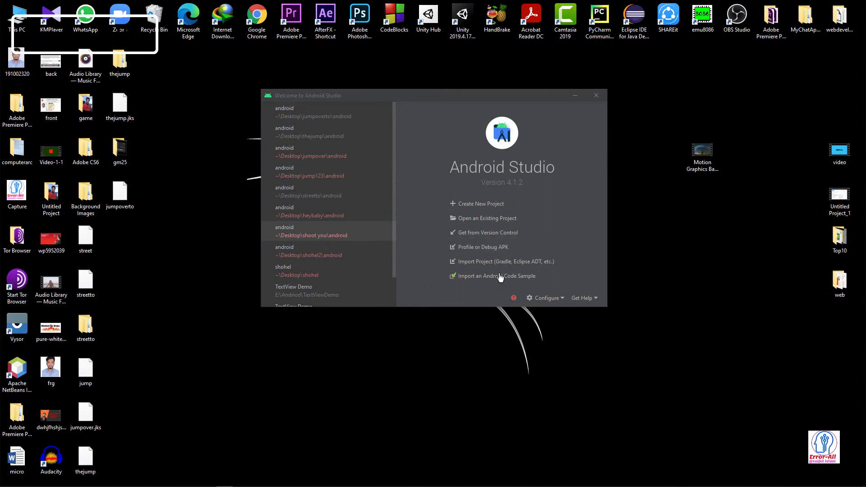
- Review the installed SDK Platforms and SDK Tools in SDK Manager, then close it
click(546, 297)
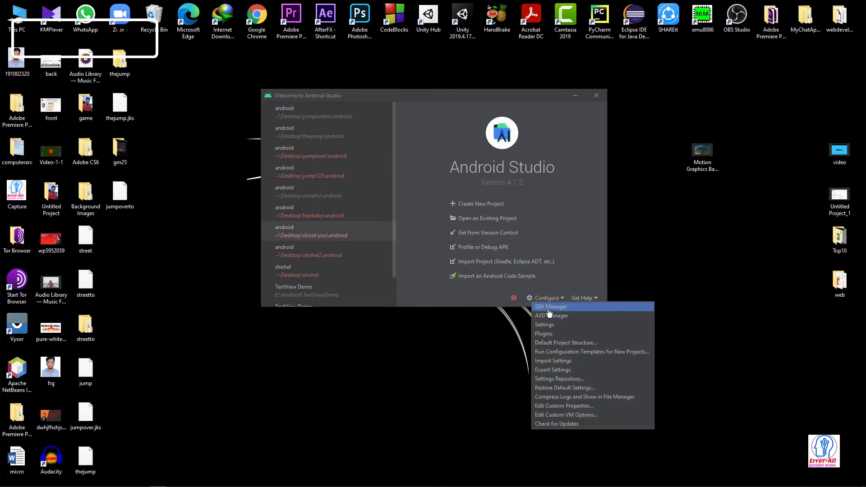
click(549, 308)
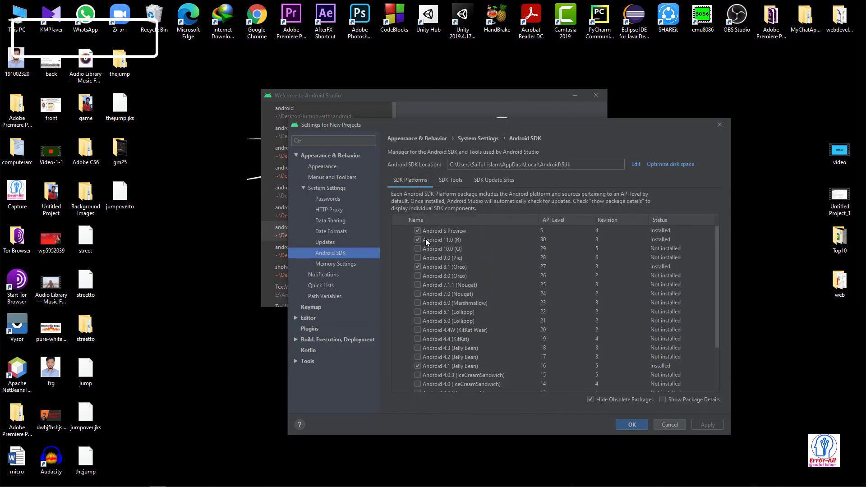
scroll(432, 304, down, 3)
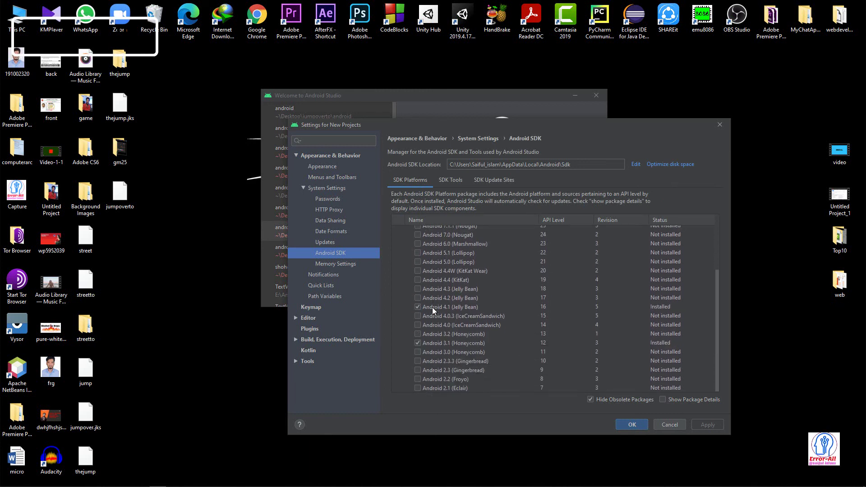
scroll(432, 307, up, 3)
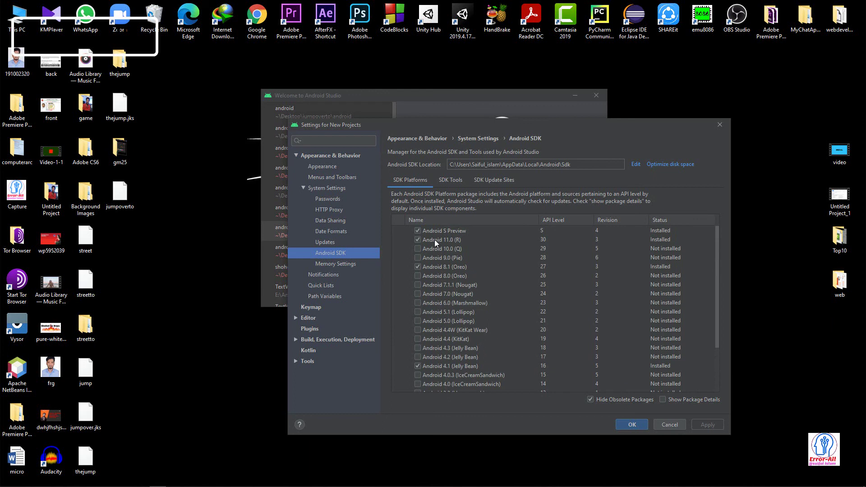
scroll(436, 350, down, 3)
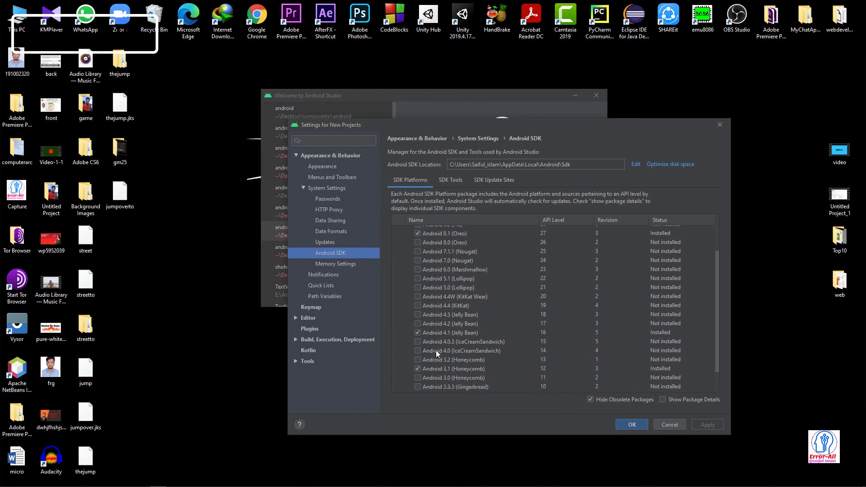
scroll(445, 351, down, 1)
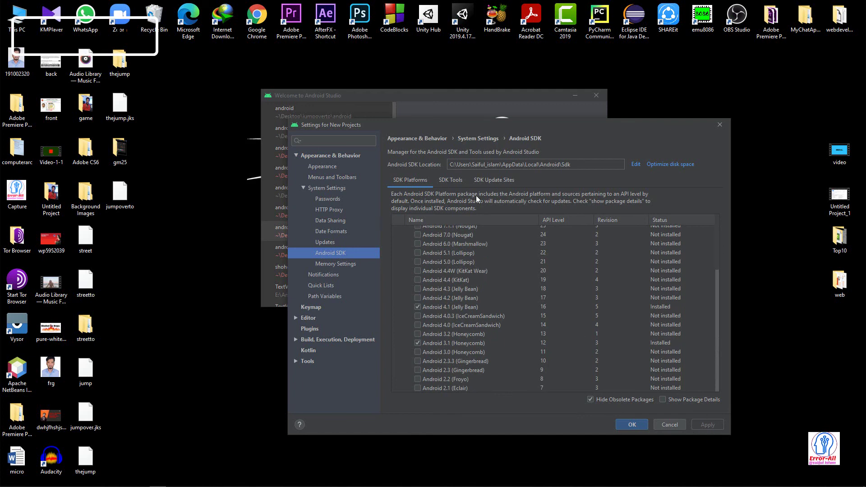
click(452, 181)
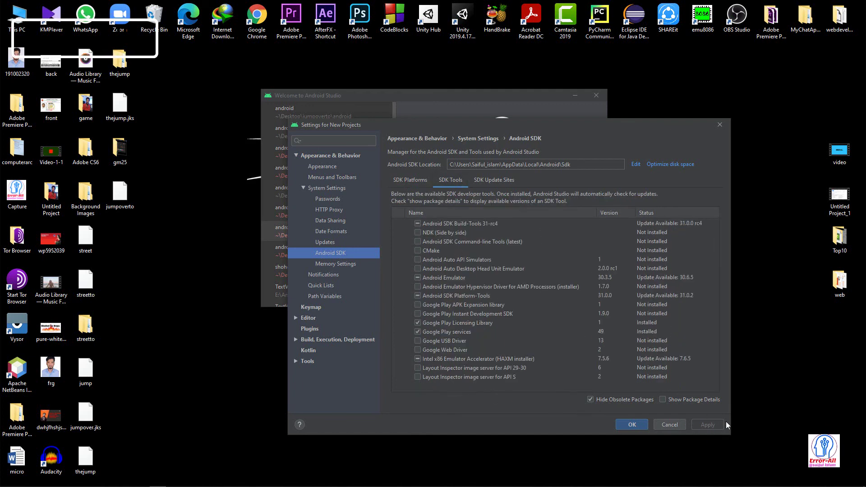
click(716, 129)
- Close the welcome window, refresh the desktop, and open the jumpoverto Buildbox project
click(596, 95)
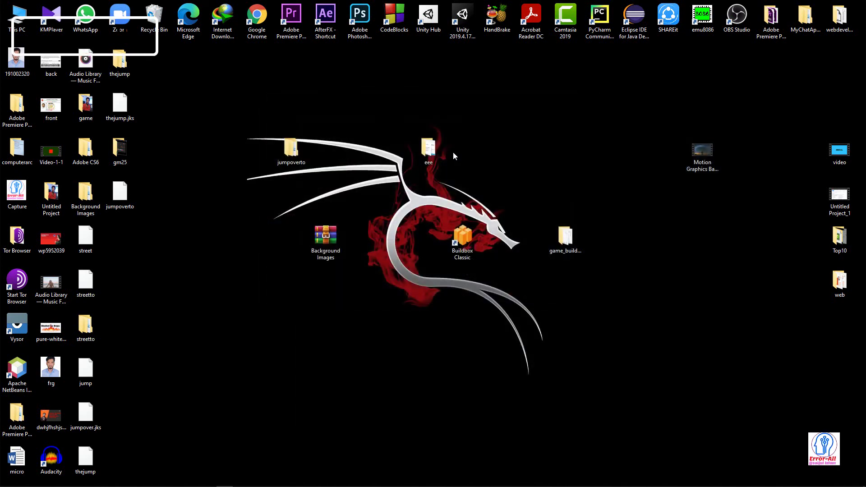
right_click(327, 119)
click(356, 145)
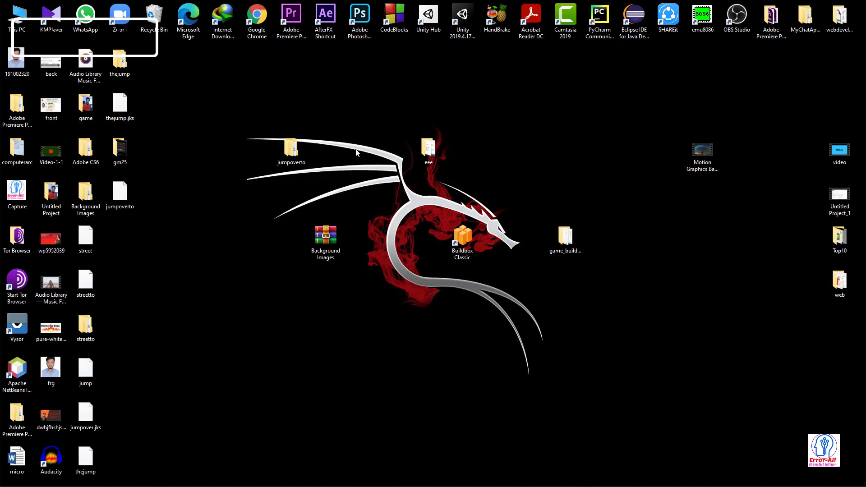
double_click(119, 194)
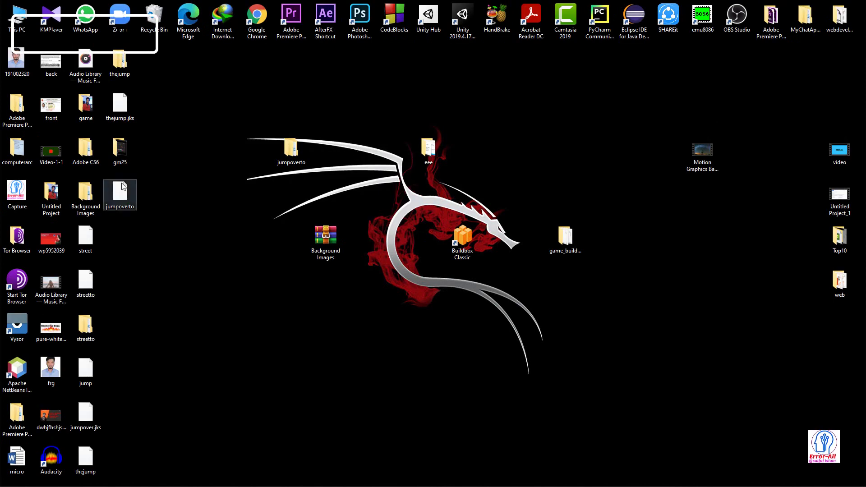
click(573, 191)
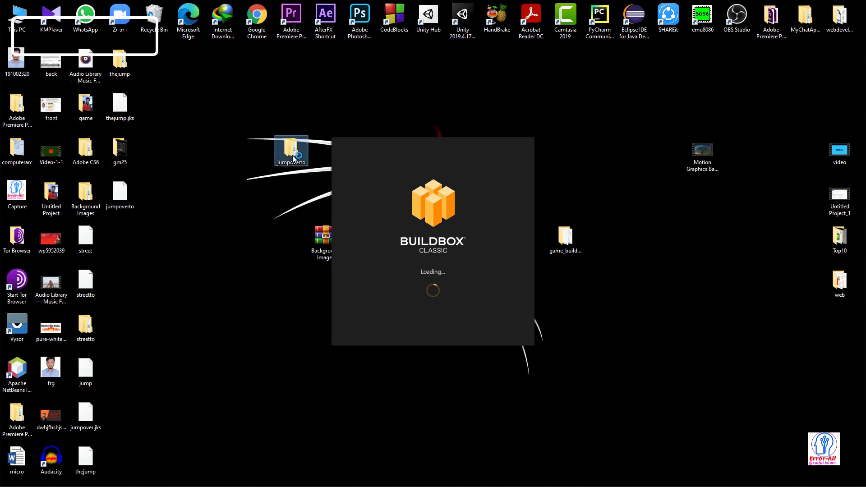
- Browse to jumpoverto\android\app\release in File Explorer and minimize Buildbox
double_click(291, 156)
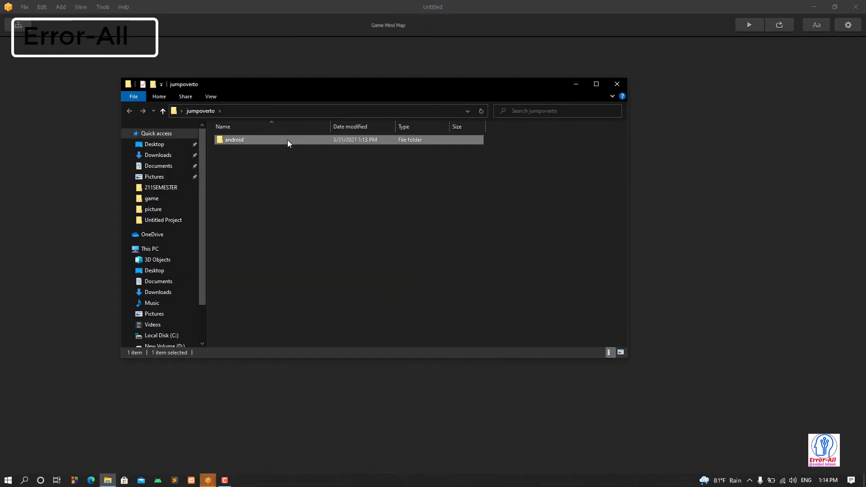
double_click(287, 140)
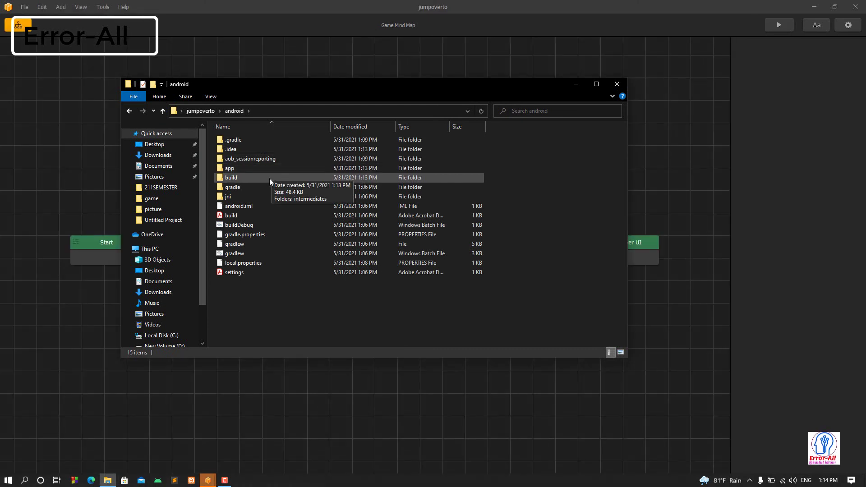
double_click(269, 177)
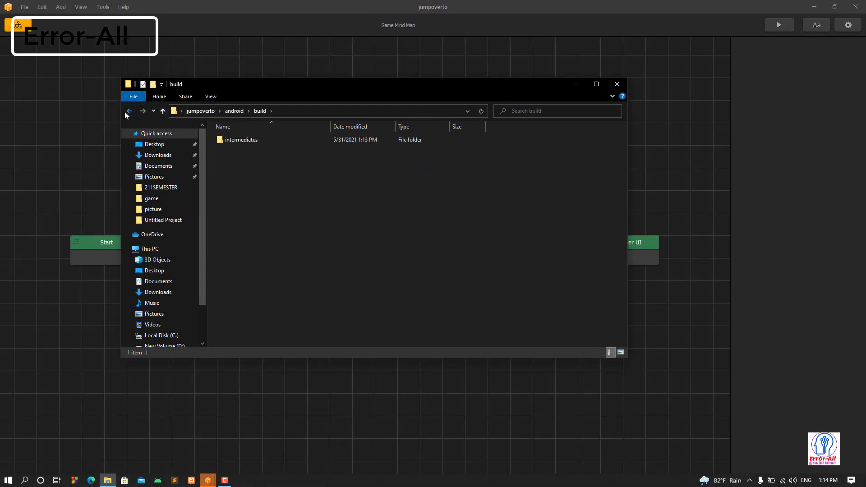
key(alt+Left)
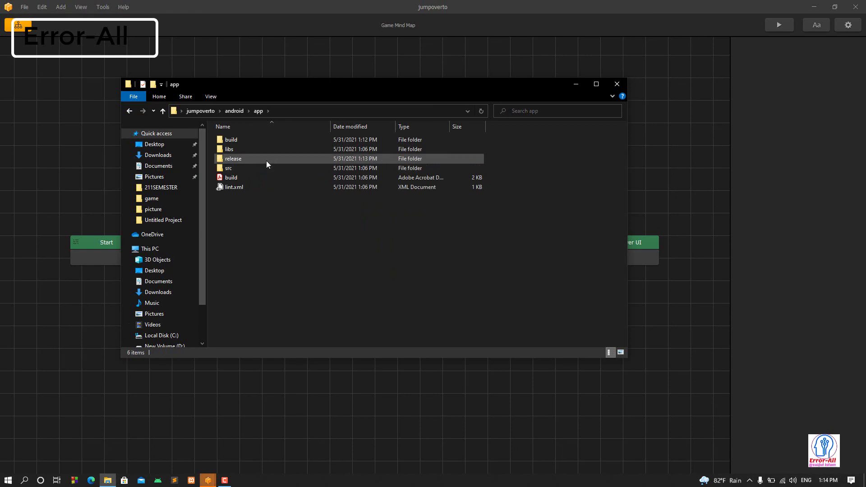
double_click(266, 159)
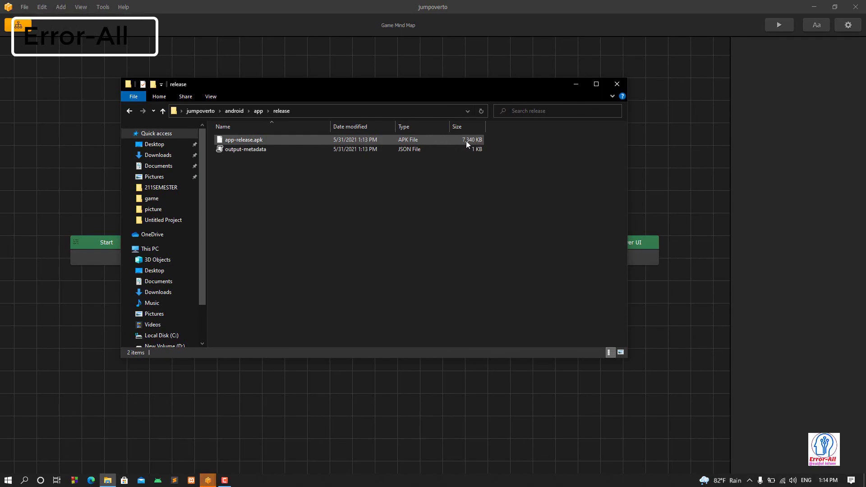
click(815, 7)
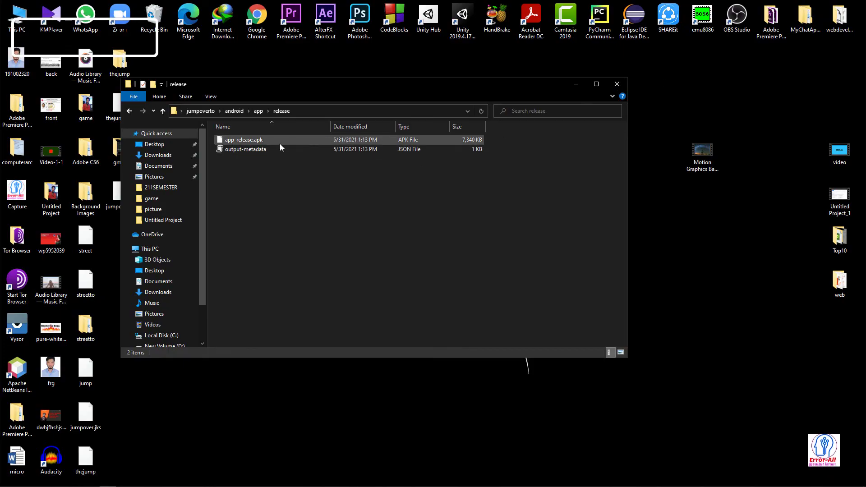
- Select app-release.apk in the release folder while the game plays on the mirrored phone
drag(293, 140, 376, 186)
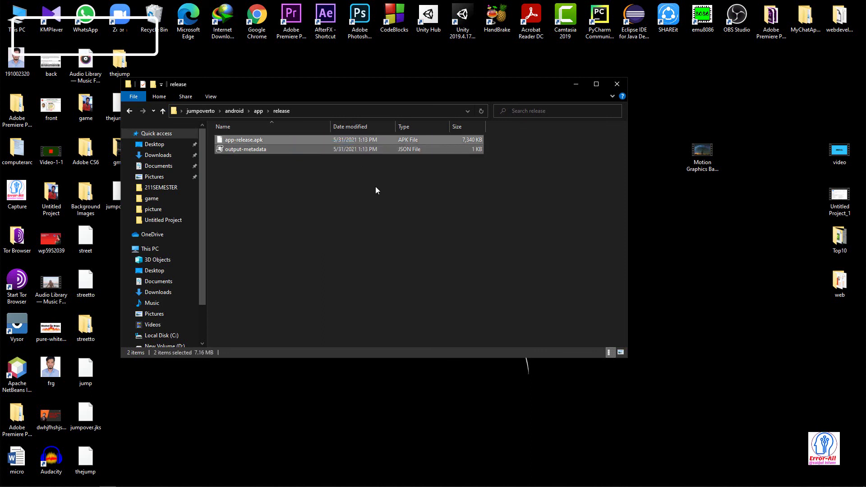
click(375, 186)
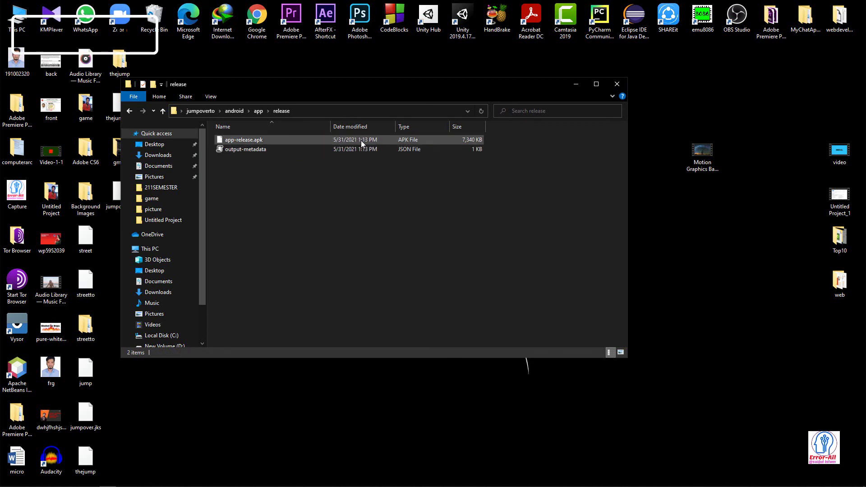
click(326, 138)
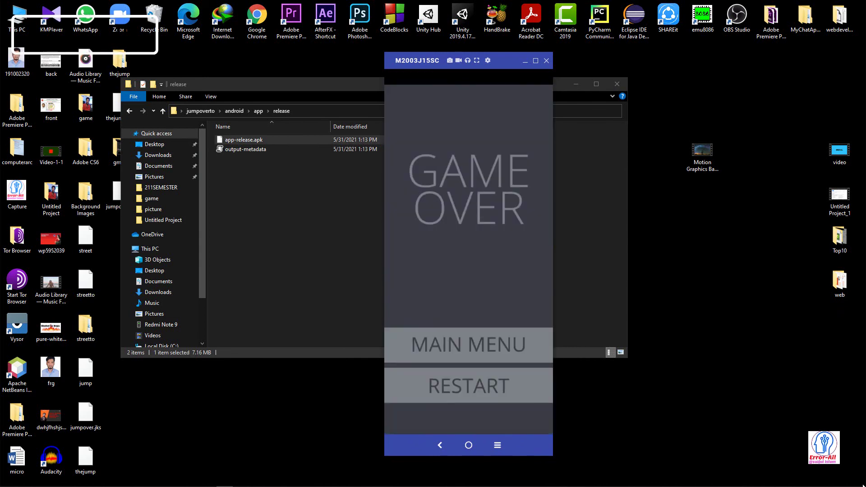
mouse_move(224, 486)
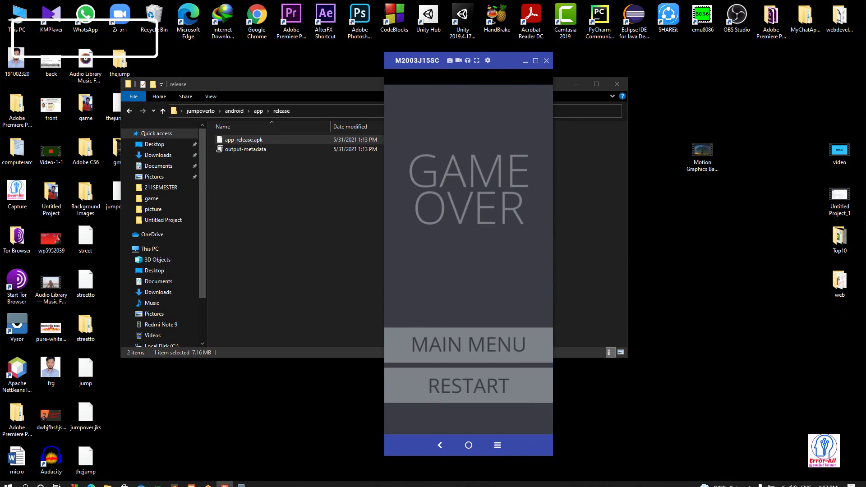